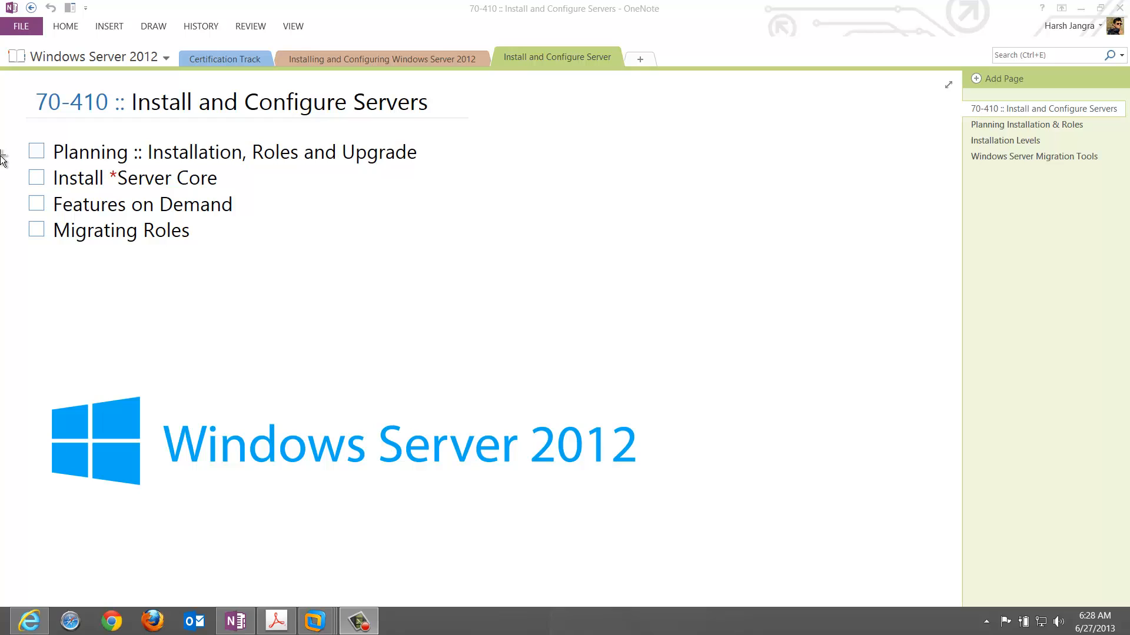
Check off the 'Planning :: Installation, Roles and Upgrade' to-do item.
{"action": "left_click", "coordinate": [34, 154]}
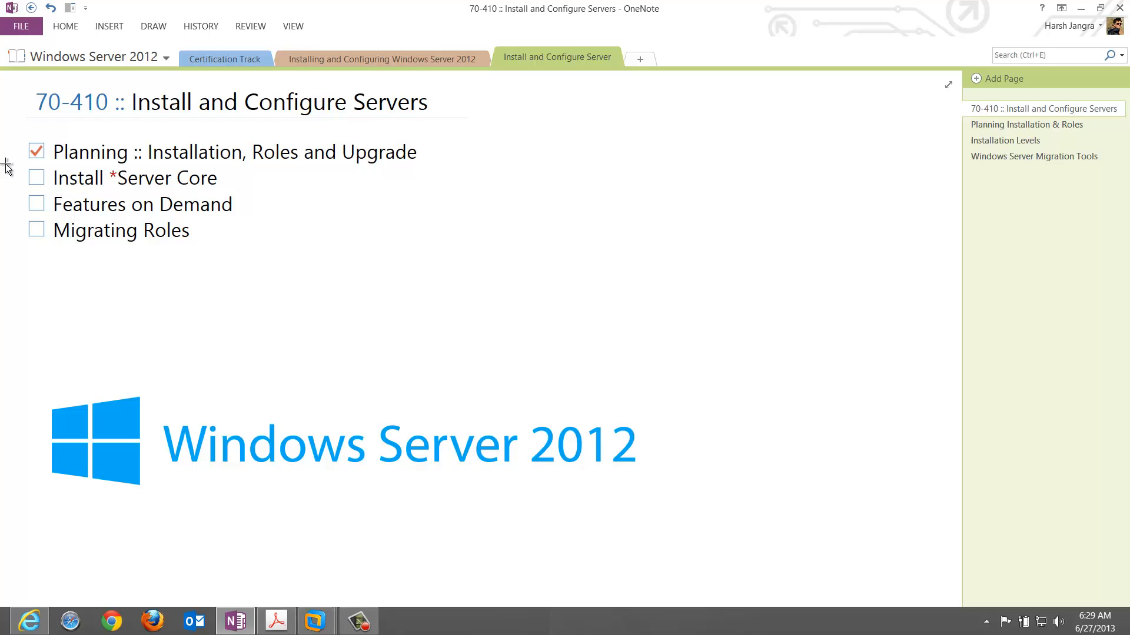
Tick the 'Install *Server Core' and 'Features on Demand' to-do checkboxes.
{"action": "left_click", "coordinate": [37, 182]}
{"action": "left_click", "coordinate": [34, 206]}
Tick the 'Migrating Roles' item so all four topics are checked.
{"action": "left_click", "coordinate": [33, 231]}
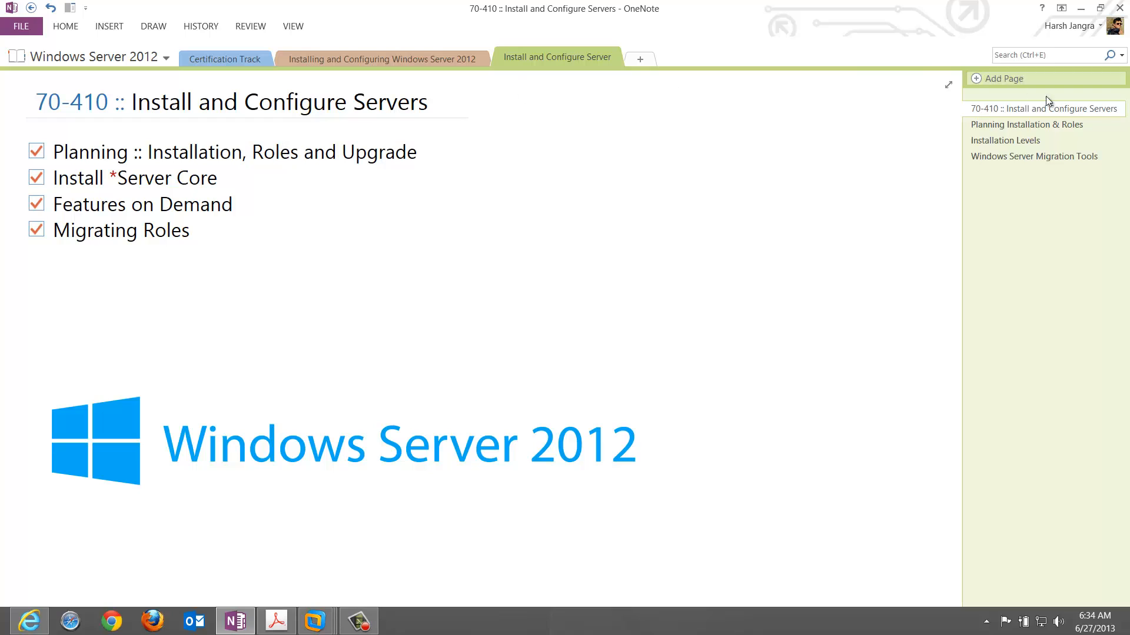
Switch to the Planning Installation & Roles page and tick 'Practice in *VM'.
{"action": "left_click", "coordinate": [1097, 125]}
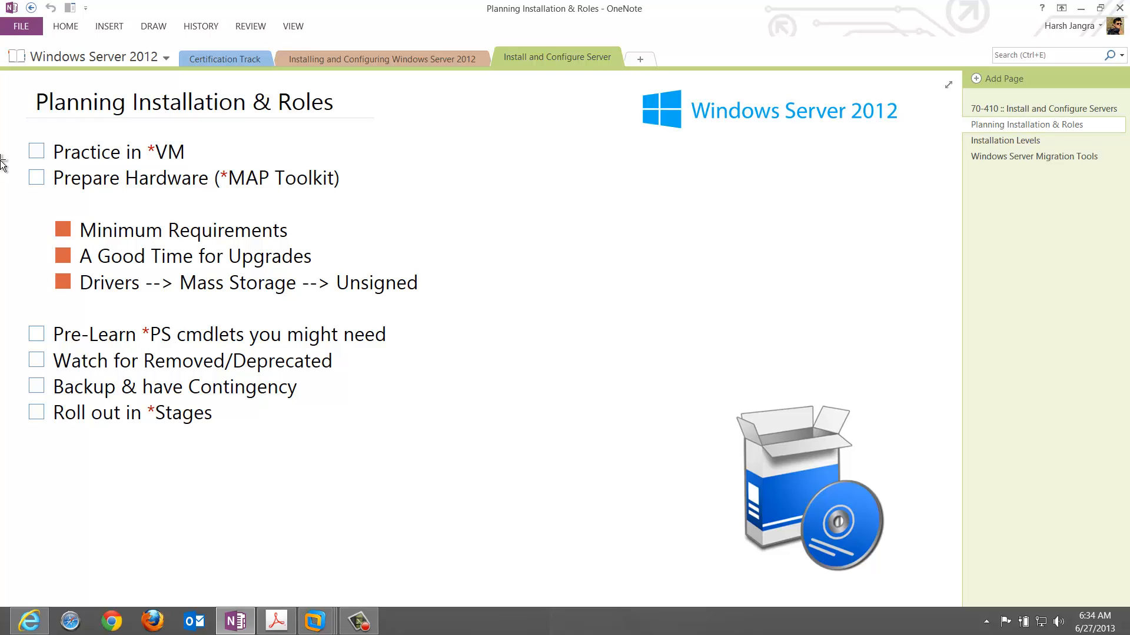
{"action": "left_click", "coordinate": [33, 153]}
Tick 'Prepare Hardware (*MAP Toolkit)' on the Planning Installation & Roles checklist.
{"action": "left_click", "coordinate": [34, 180]}
{"action": "mouse_move", "coordinate": [318, 628]}
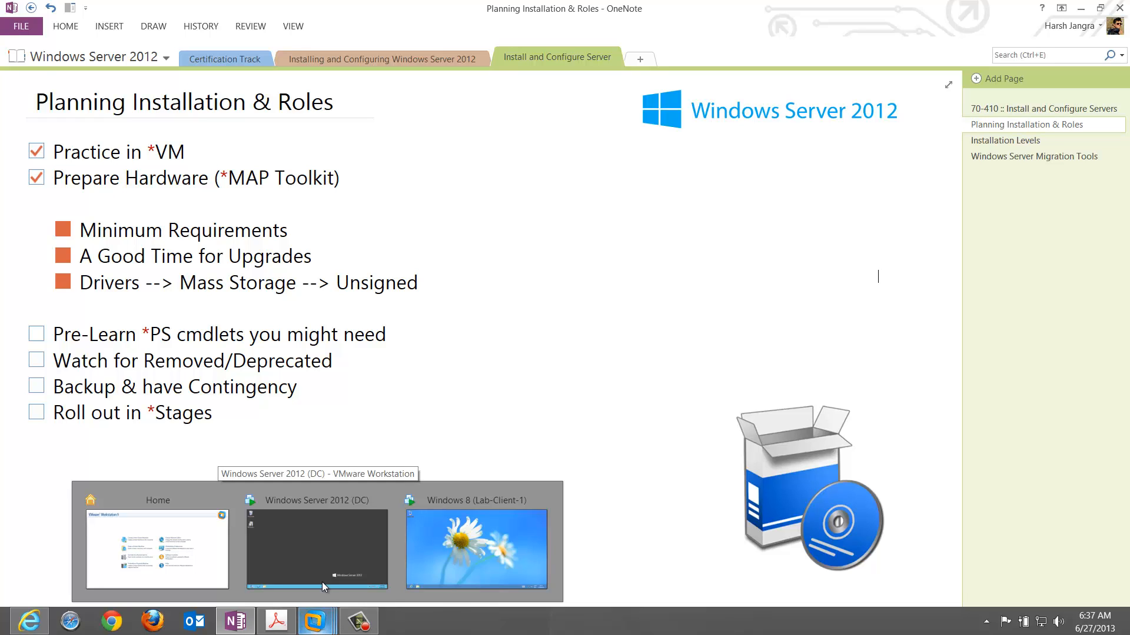
Bring up the Windows Server 2012 (DC) VM and select the MAP Toolkit setup file on its desktop.
{"action": "left_click", "coordinate": [326, 552]}
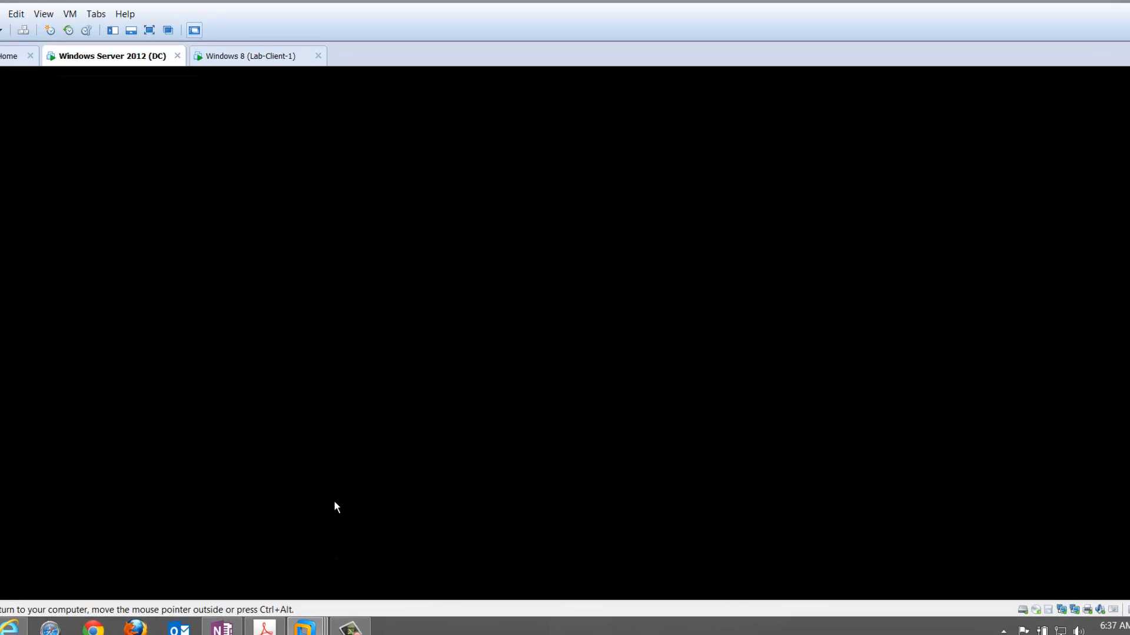
{"action": "left_click", "coordinate": [355, 471]}
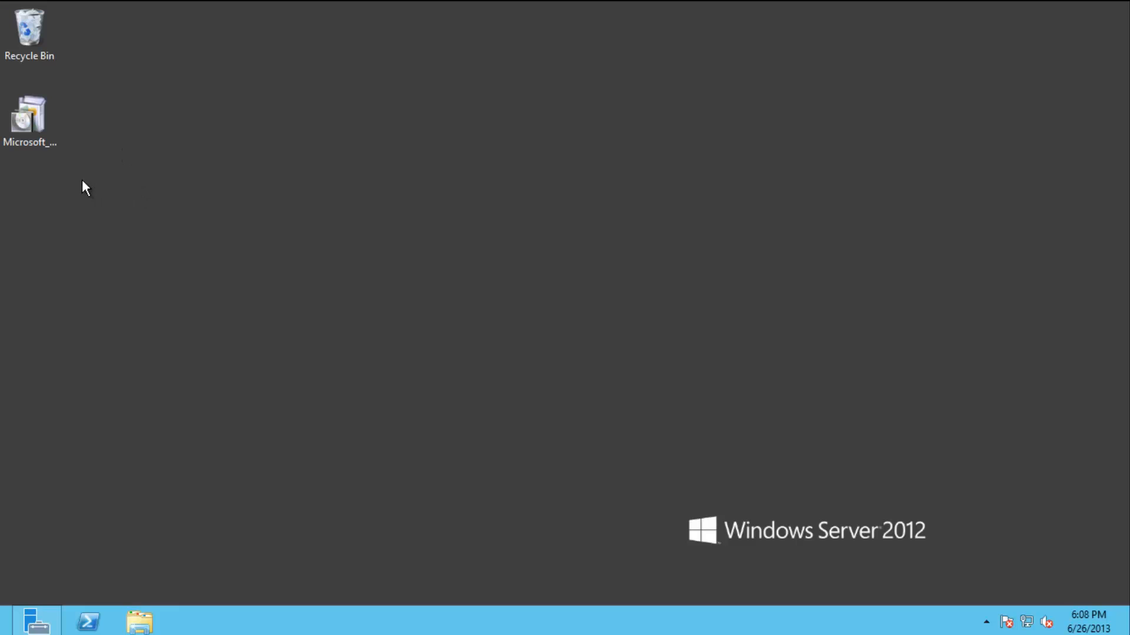
{"action": "left_click", "coordinate": [48, 141]}
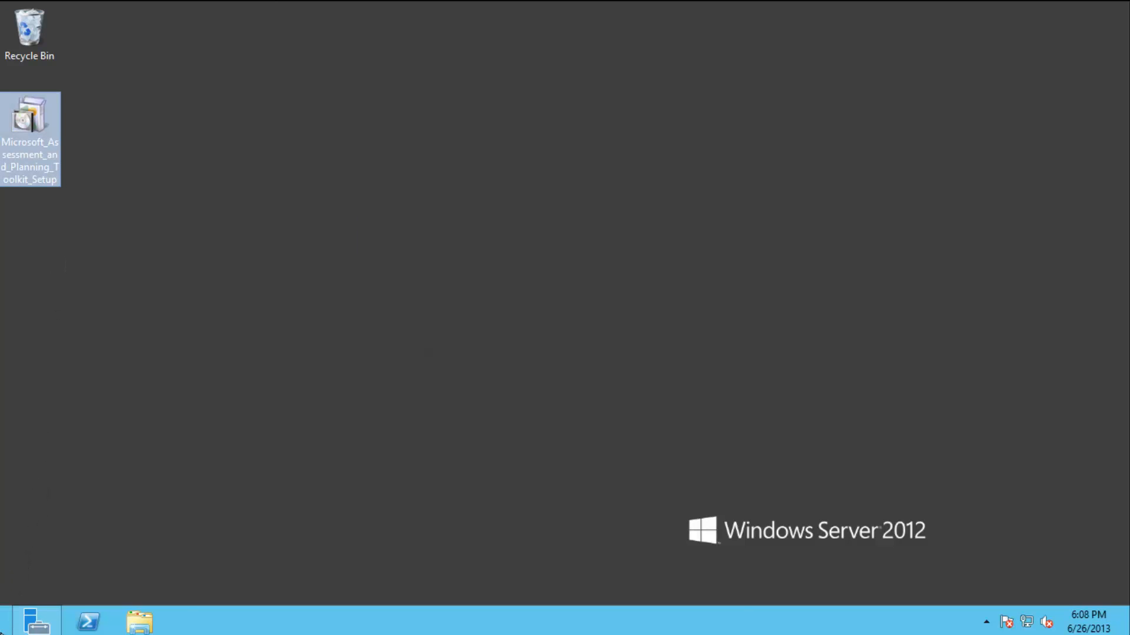
{"action": "mouse_move", "coordinate": [3, 633]}
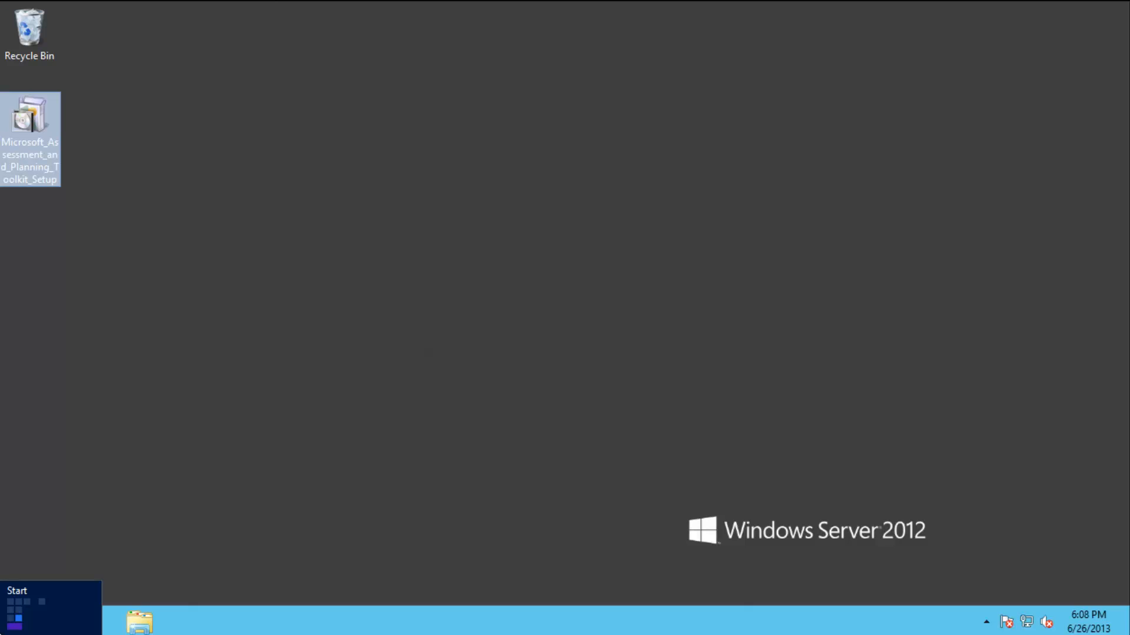
Launch Microsoft Assessment and Planning Toolkit from the server's Start screen.
{"action": "left_click", "coordinate": [3, 631]}
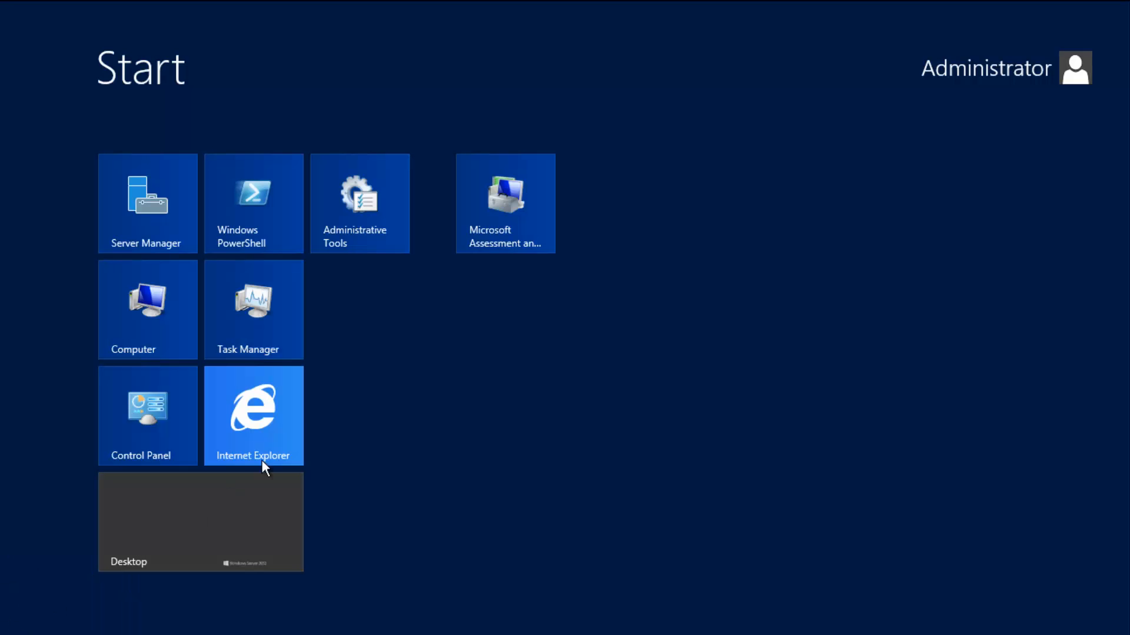
{"action": "left_click", "coordinate": [520, 239]}
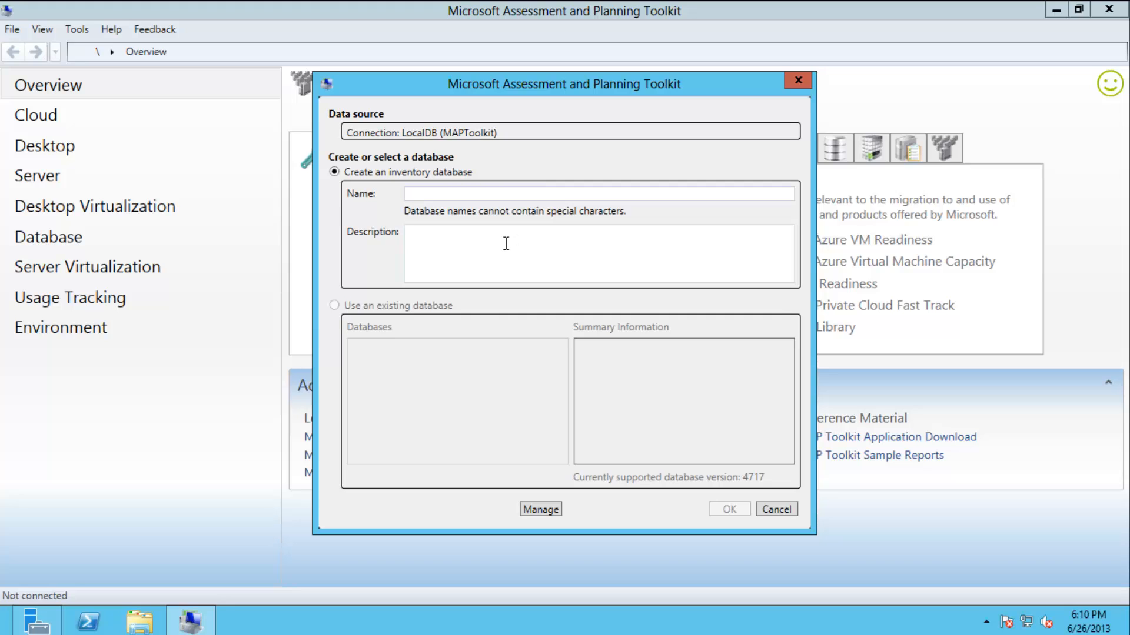
Run services.msc, use the Standard view, and select the Computer Browser service.
{"action": "key", "text": "super+r"}
{"action": "type", "text": "services.m"}
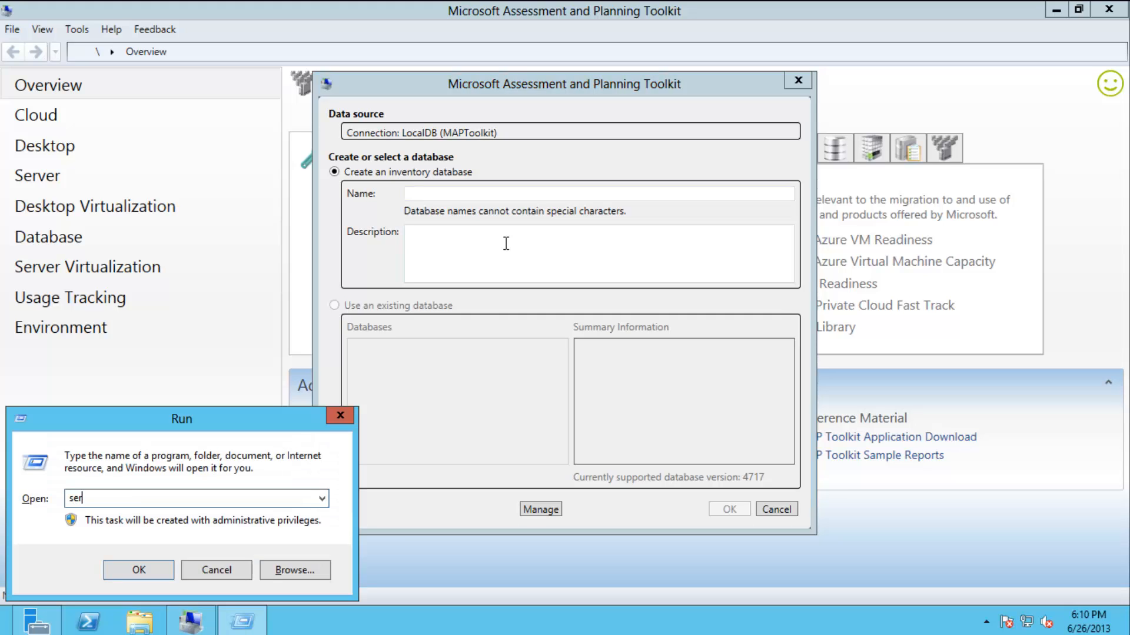
{"action": "type", "text": "sc"}
{"action": "key", "text": "Return"}
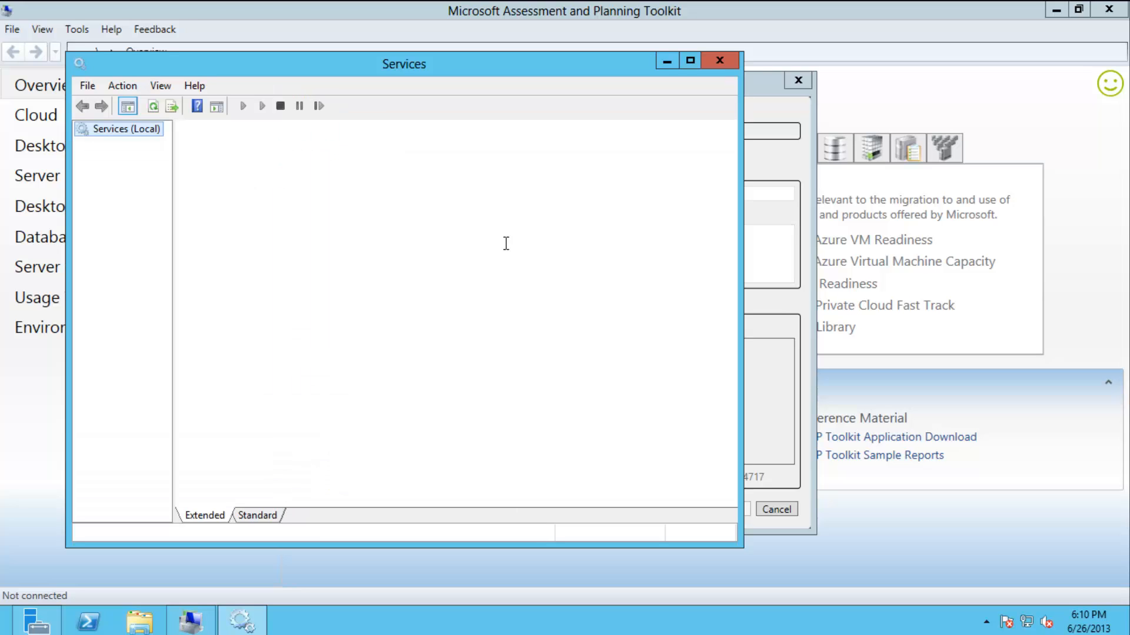
{"action": "left_click", "coordinate": [270, 516]}
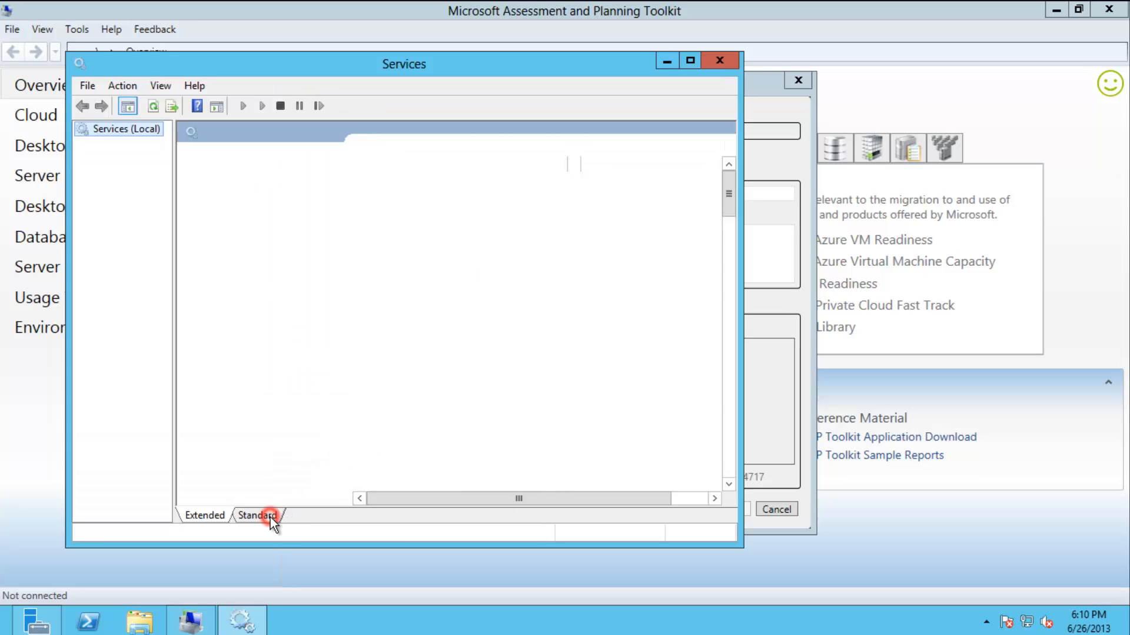
{"action": "left_click", "coordinate": [260, 350]}
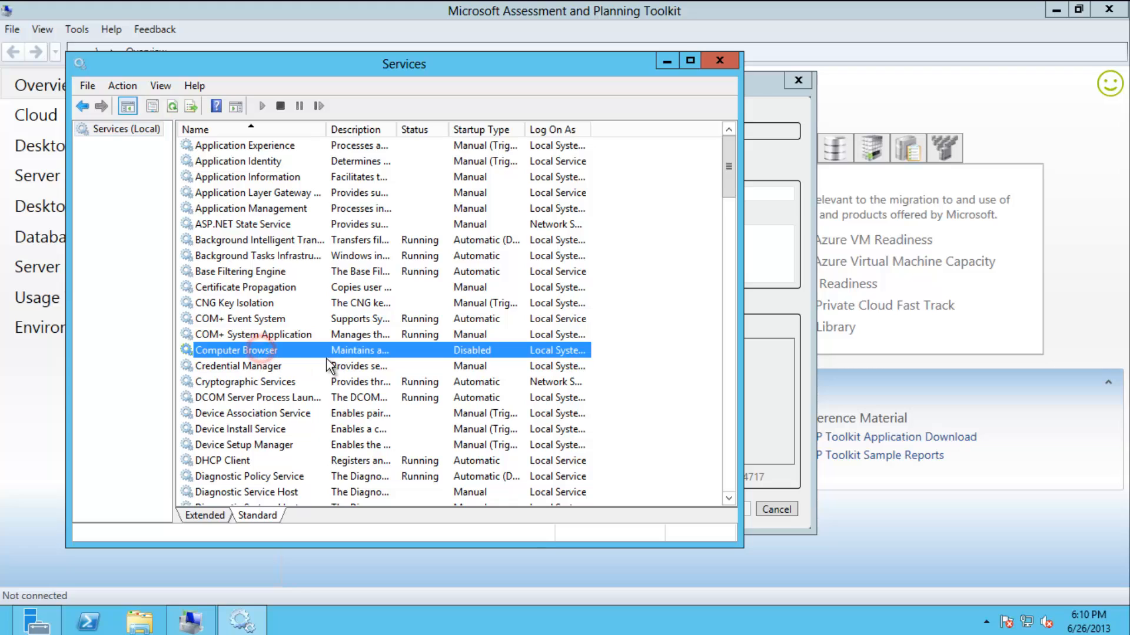
Set Computer Browser to Automatic startup, start it, and close the Services console.
{"action": "right_click", "coordinate": [489, 350]}
{"action": "left_click", "coordinate": [574, 498]}
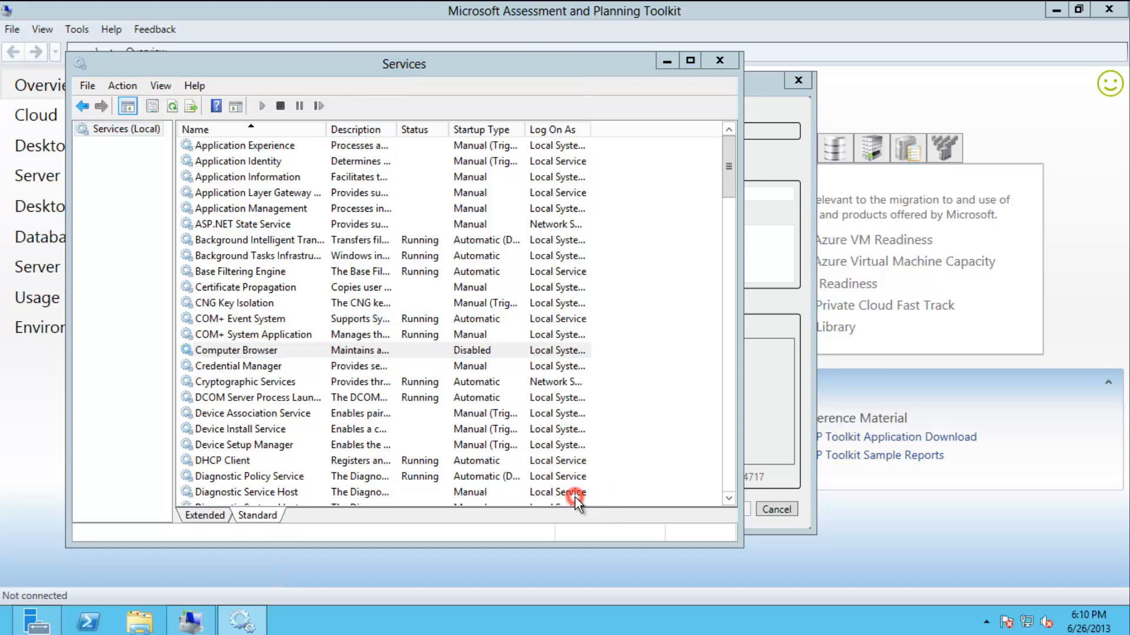
{"action": "left_click", "coordinate": [418, 288]}
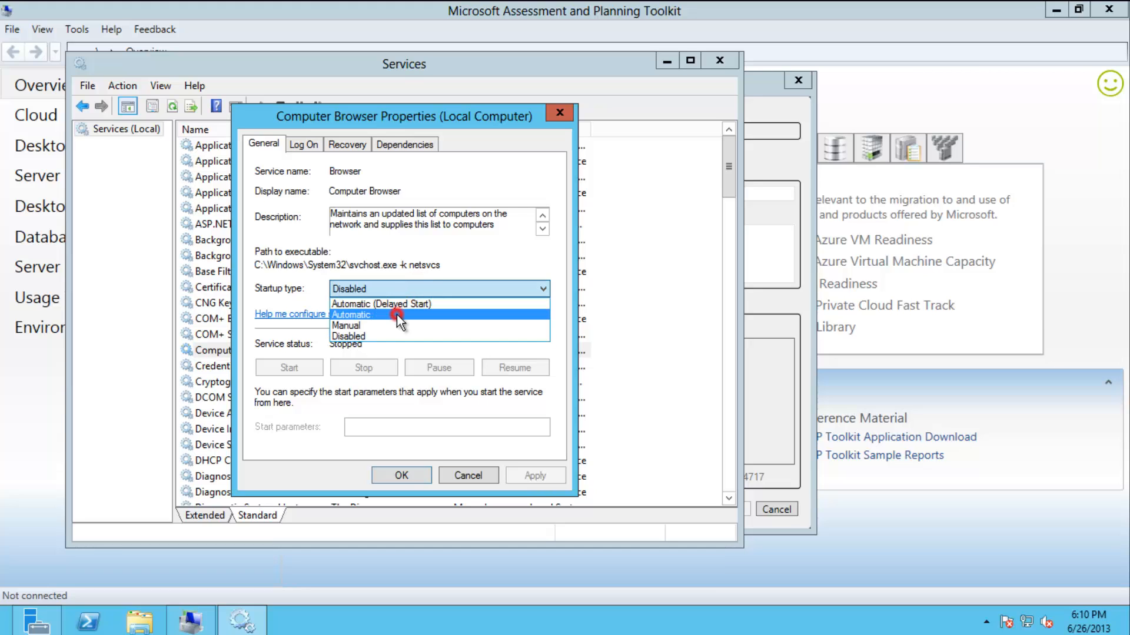
{"action": "left_click", "coordinate": [397, 310]}
{"action": "left_click", "coordinate": [552, 480]}
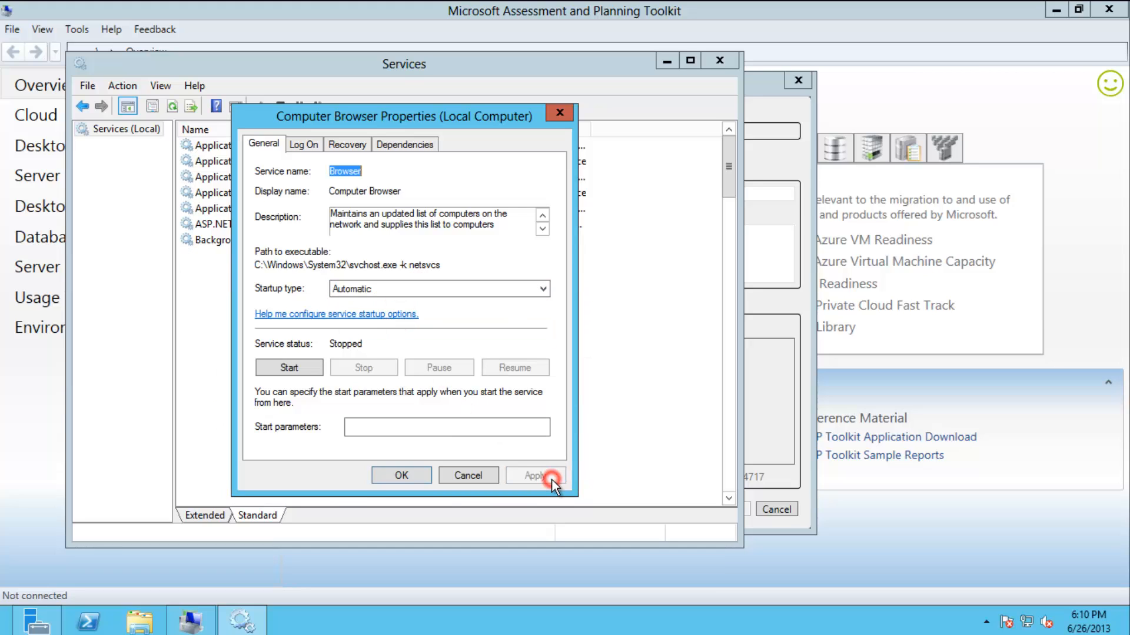
{"action": "left_click", "coordinate": [301, 365]}
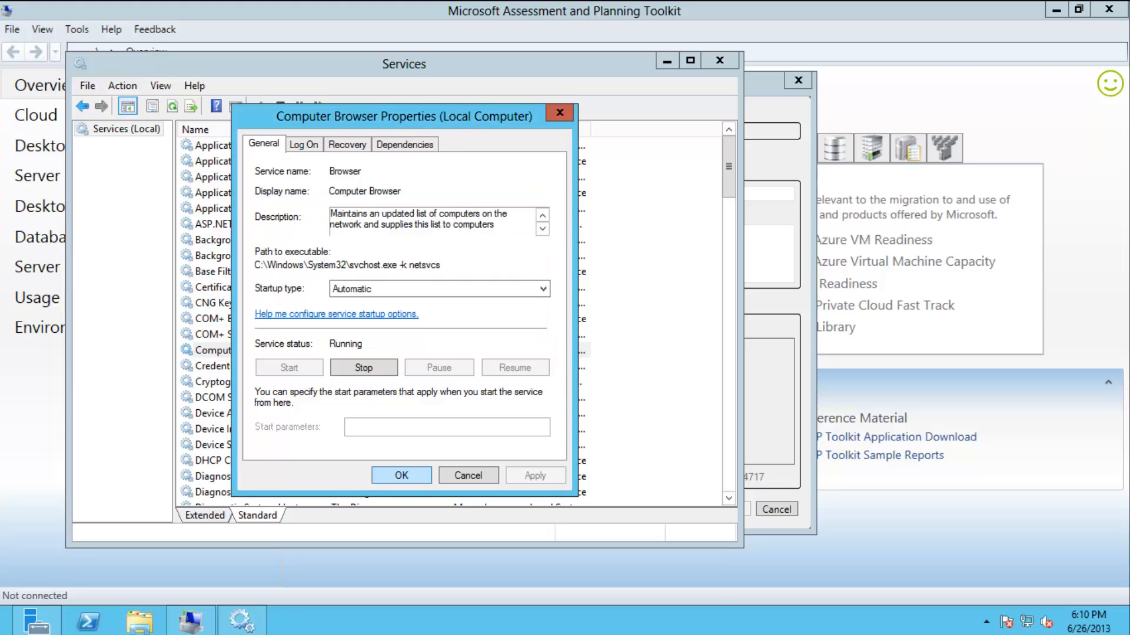
{"action": "left_click", "coordinate": [421, 474]}
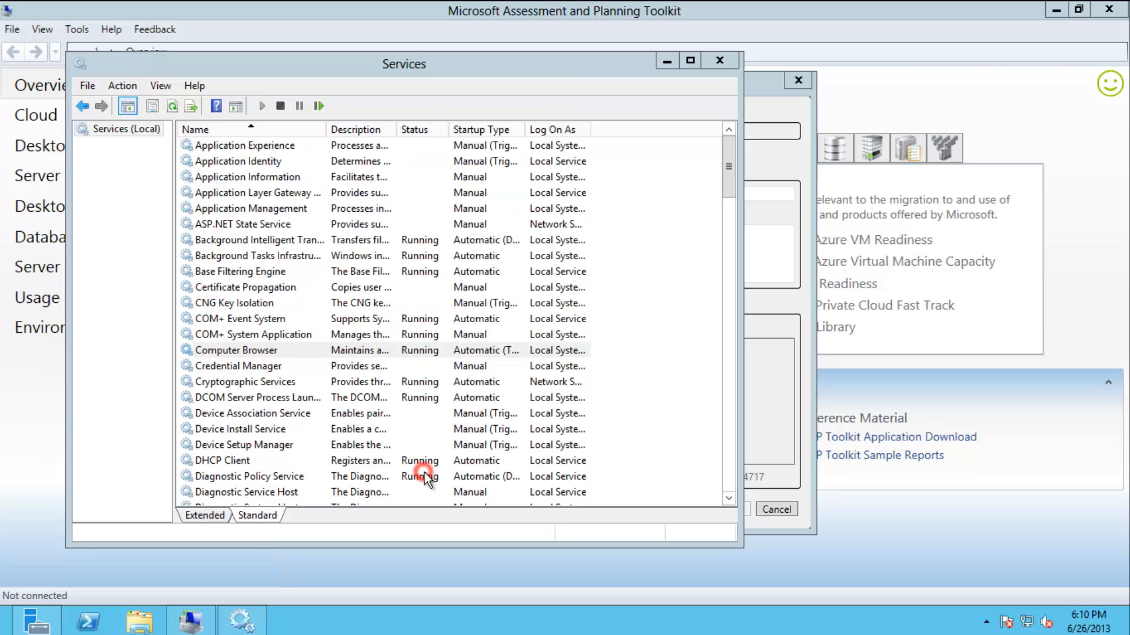
{"action": "left_click", "coordinate": [719, 61]}
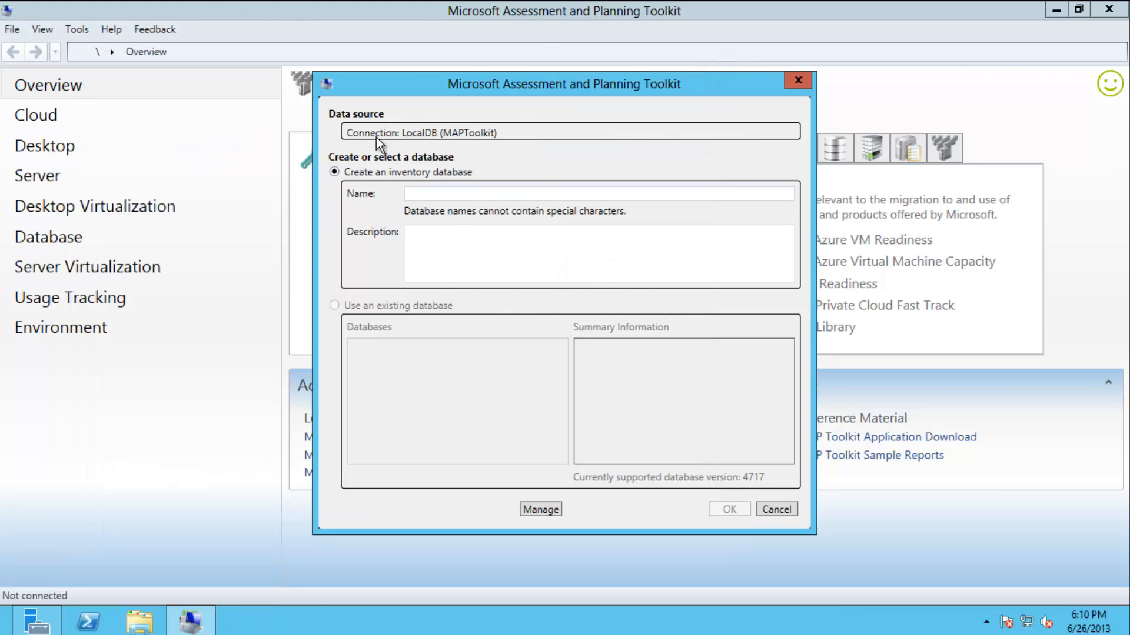
Turn off Windows Firewall for both private and public networks, then minimize the window.
{"action": "right_click", "coordinate": [1027, 625]}
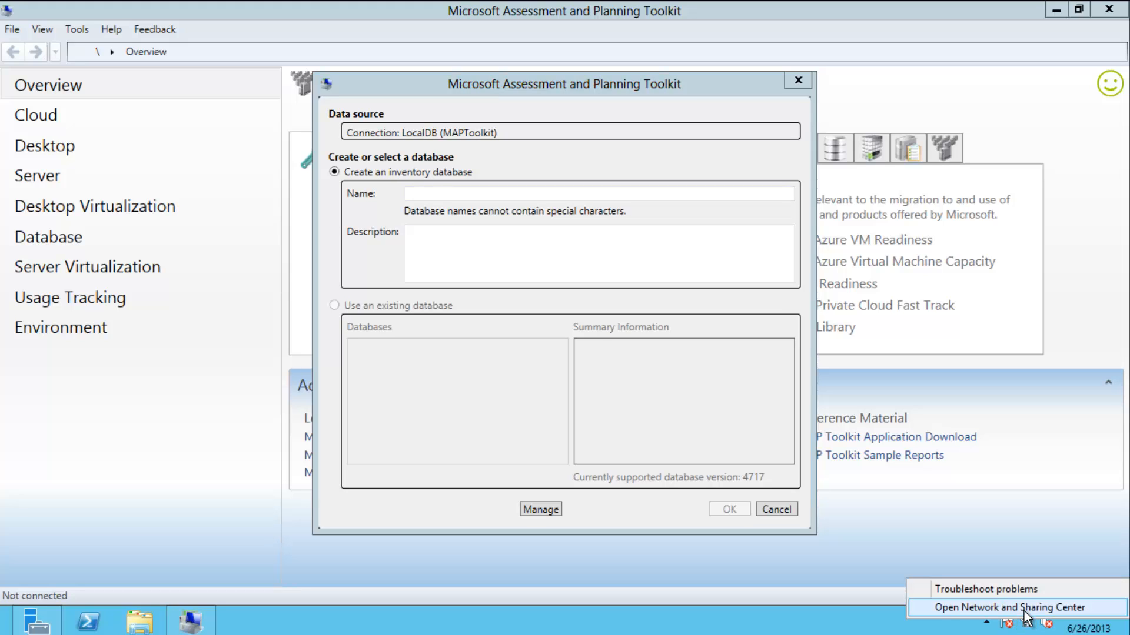
{"action": "key", "text": "Escape"}
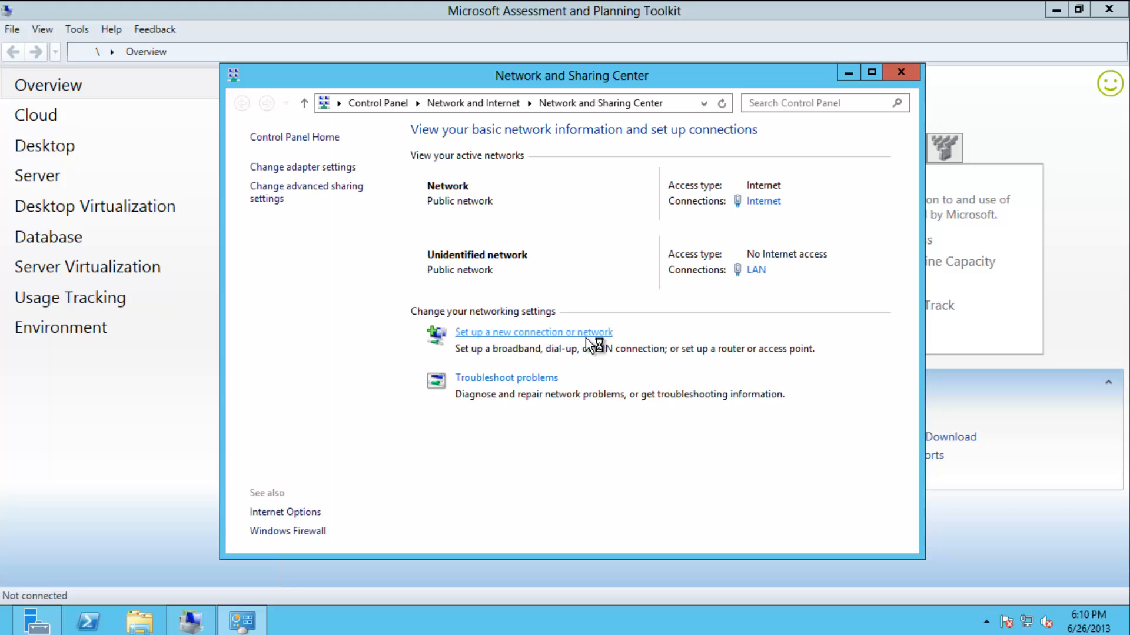
{"action": "left_click", "coordinate": [313, 533]}
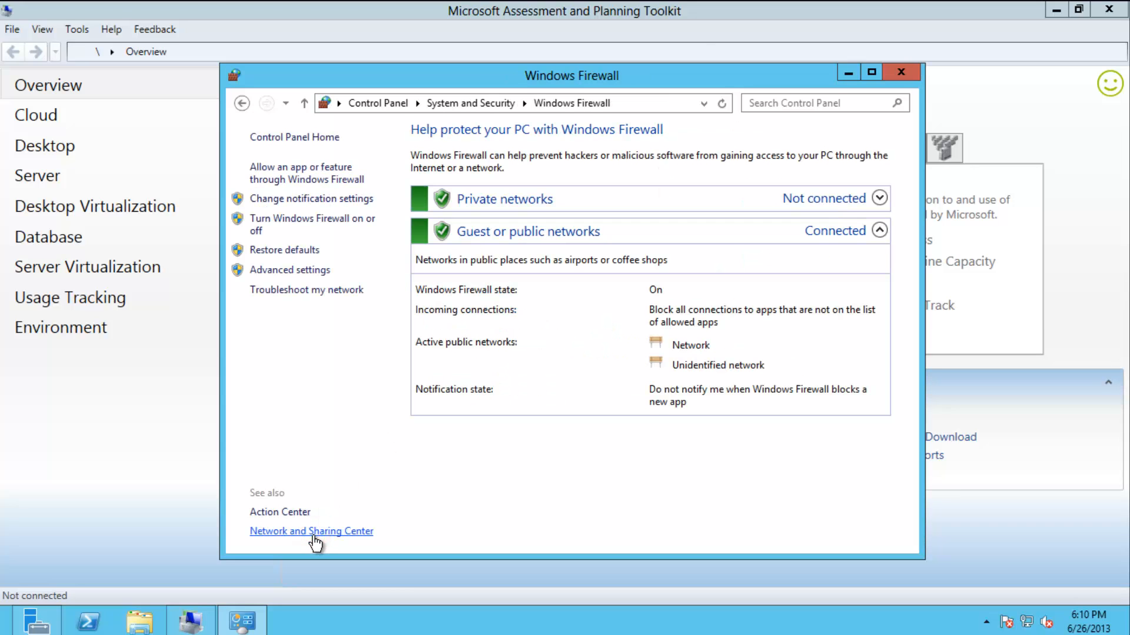
{"action": "left_click", "coordinate": [341, 223]}
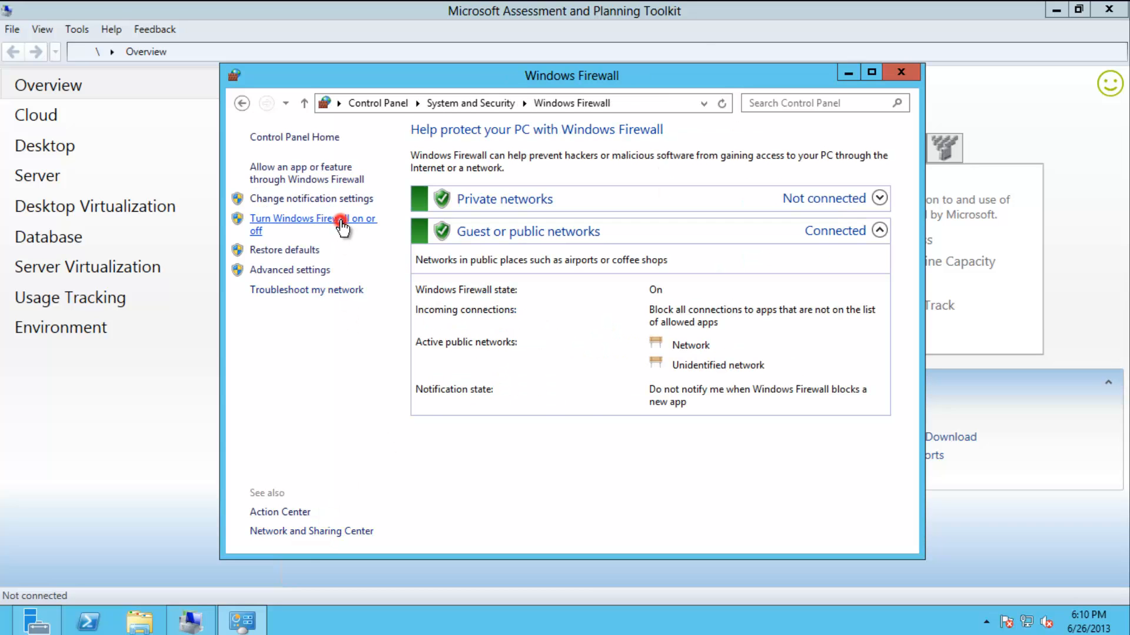
{"action": "left_click", "coordinate": [407, 258]}
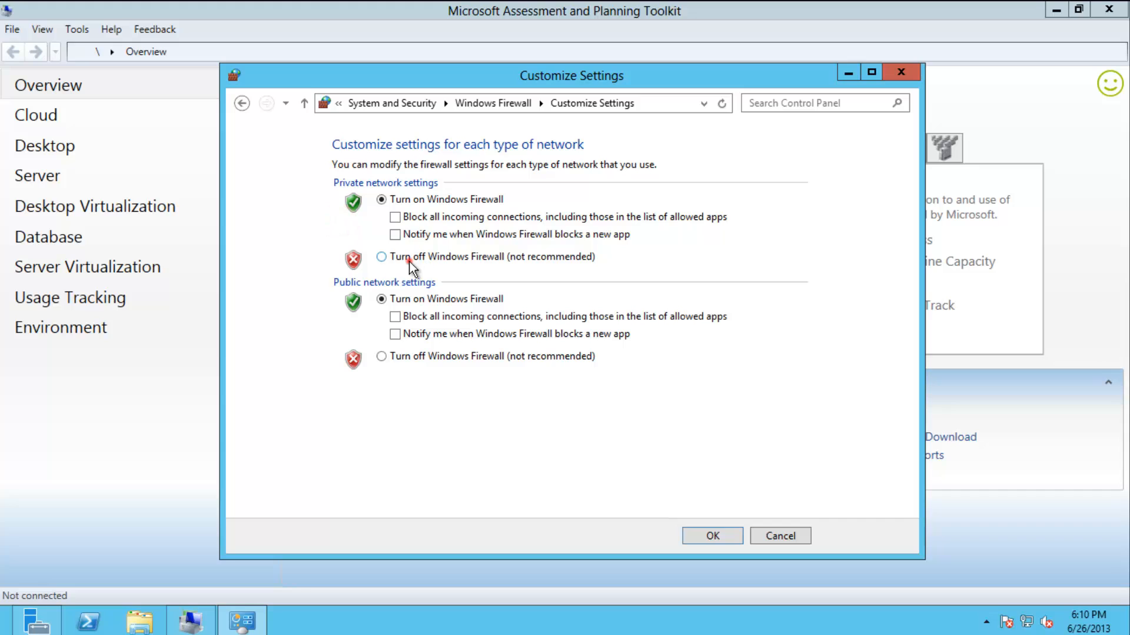
{"action": "left_click", "coordinate": [382, 357]}
{"action": "left_click", "coordinate": [712, 536]}
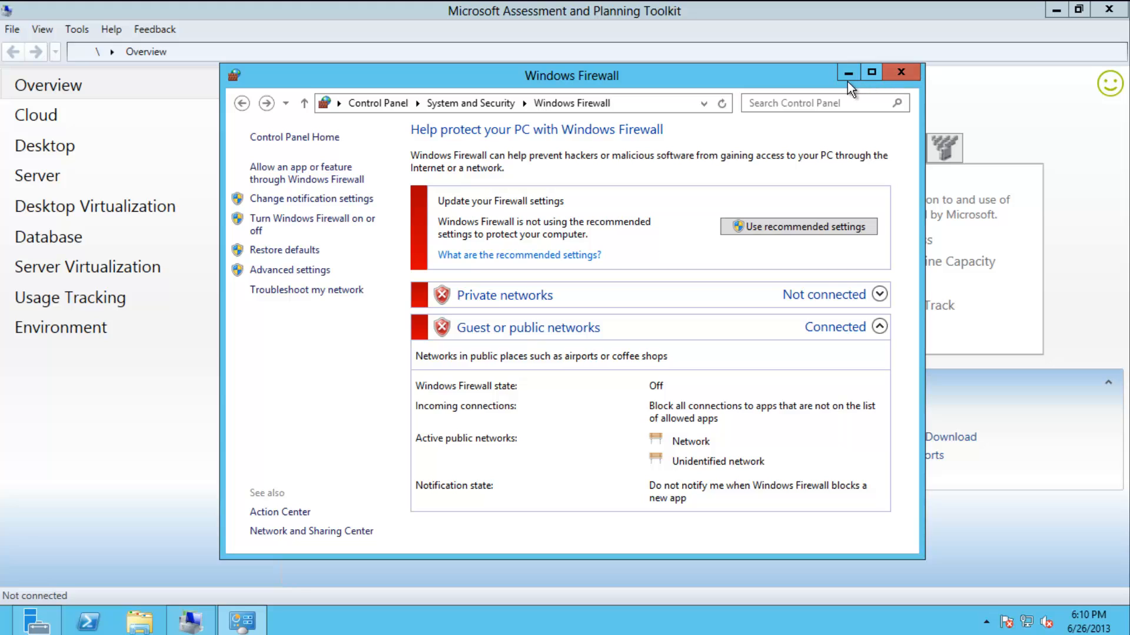
{"action": "left_click", "coordinate": [847, 74]}
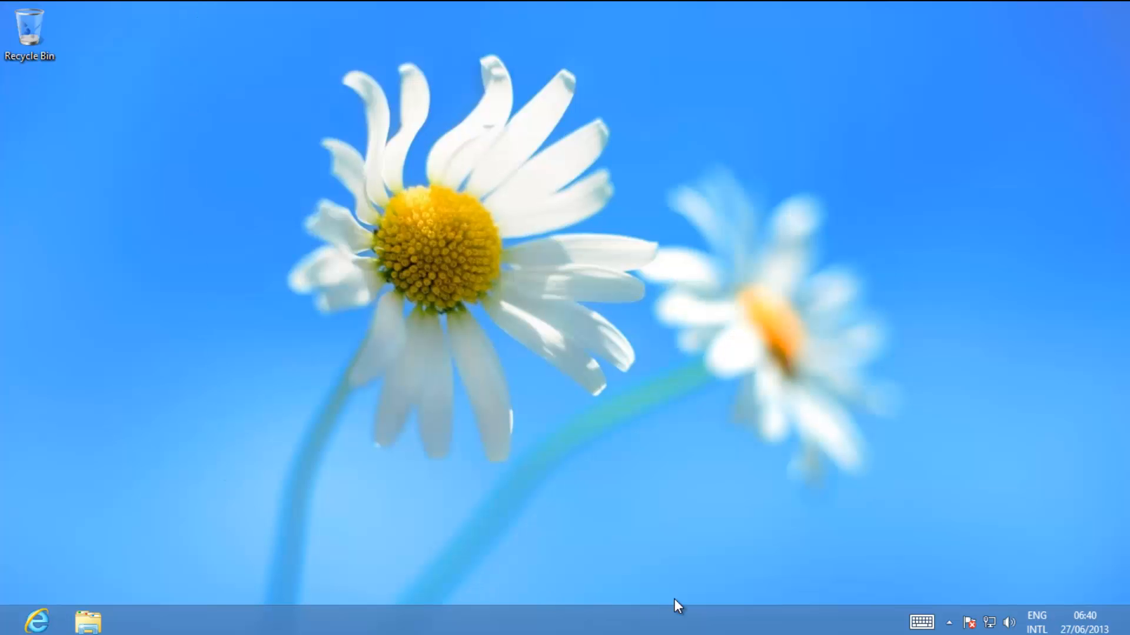
Launch services.msc, select Computer Browser and widen the Startup Type column.
{"action": "key", "text": "super+r"}
{"action": "type", "text": "s"}
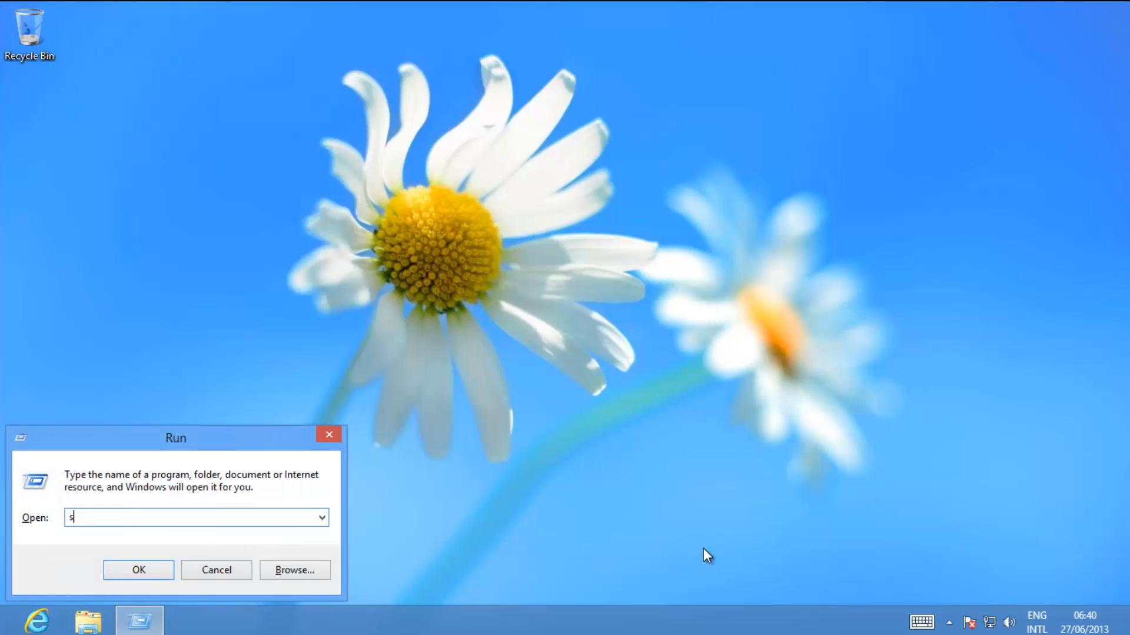
{"action": "type", "text": "ervices.msc"}
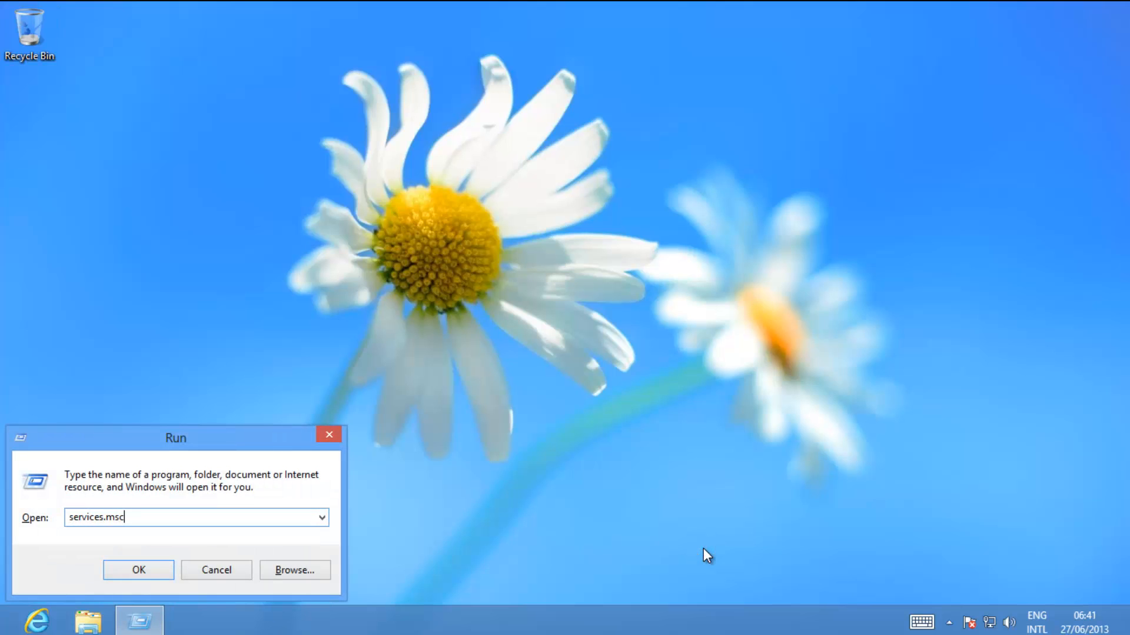
{"action": "key", "text": "Return"}
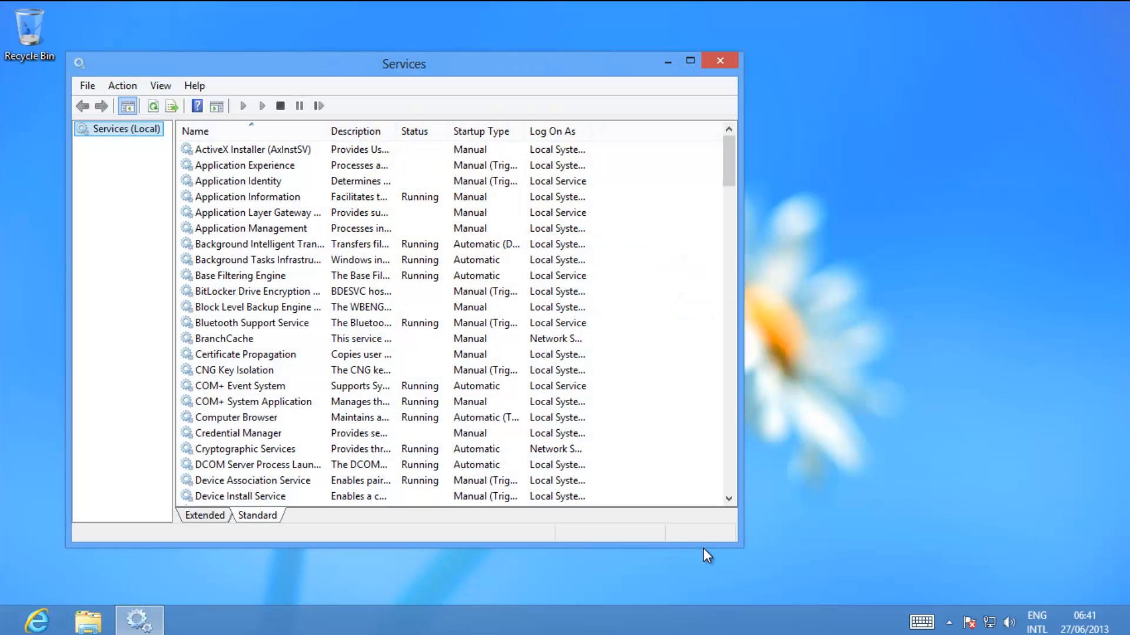
{"action": "left_click", "coordinate": [243, 401]}
{"action": "left_click", "coordinate": [246, 419]}
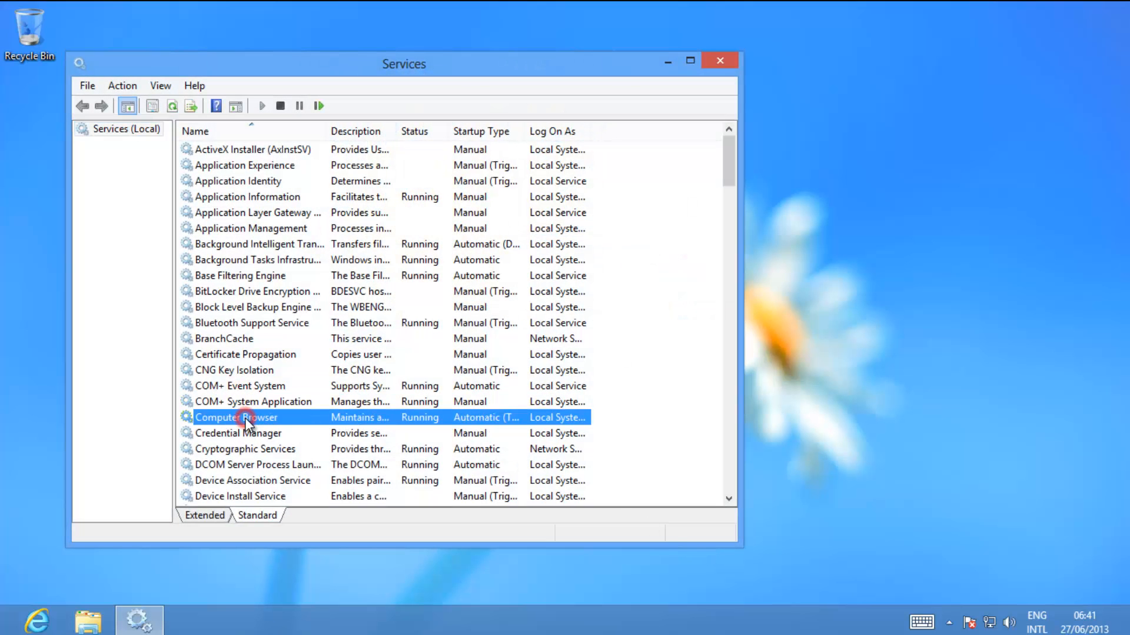
{"action": "left_click_drag", "start_coordinate": [523, 125], "coordinate": [606, 134]}
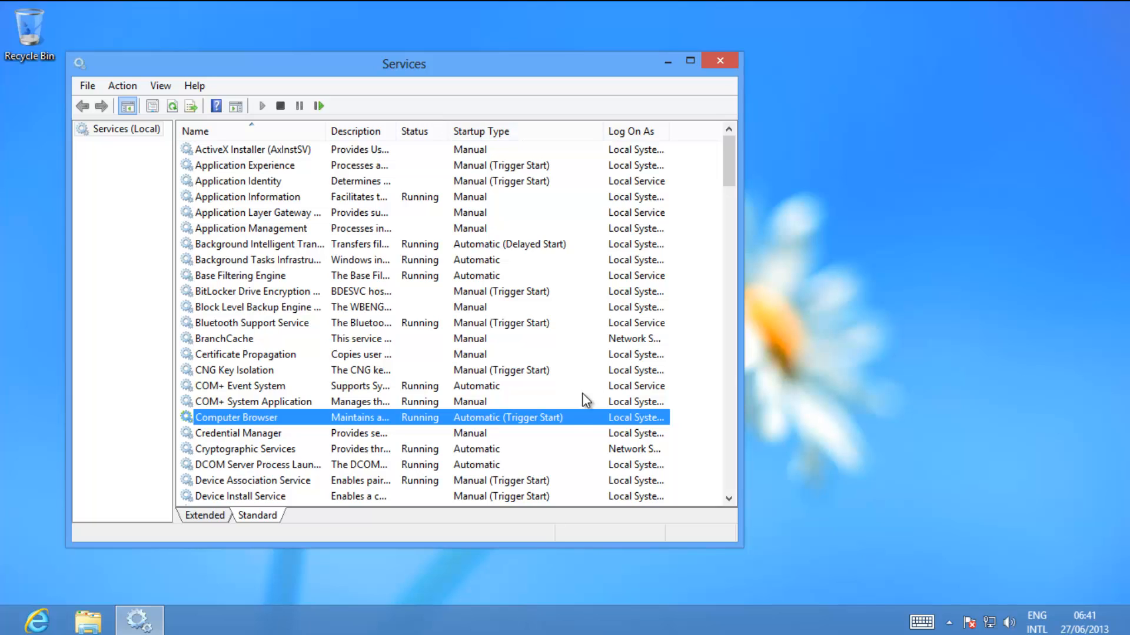
Keep Computer Browser's startup type Automatic in its properties, then close the Services console.
{"action": "right_click", "coordinate": [575, 415]}
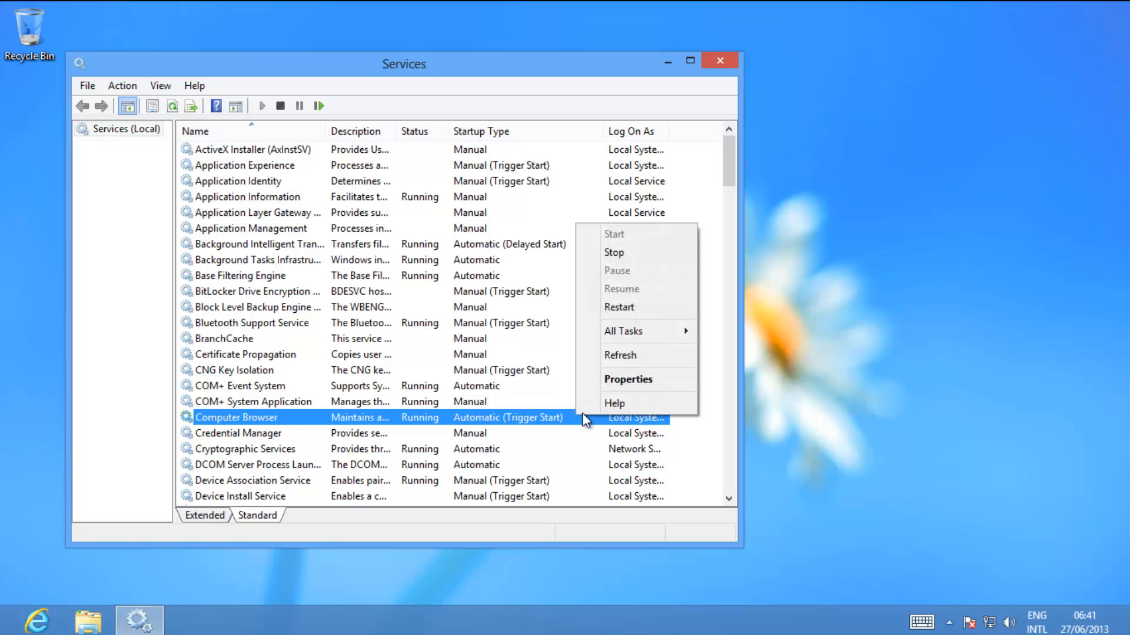
{"action": "left_click", "coordinate": [627, 376]}
{"action": "left_click", "coordinate": [447, 296]}
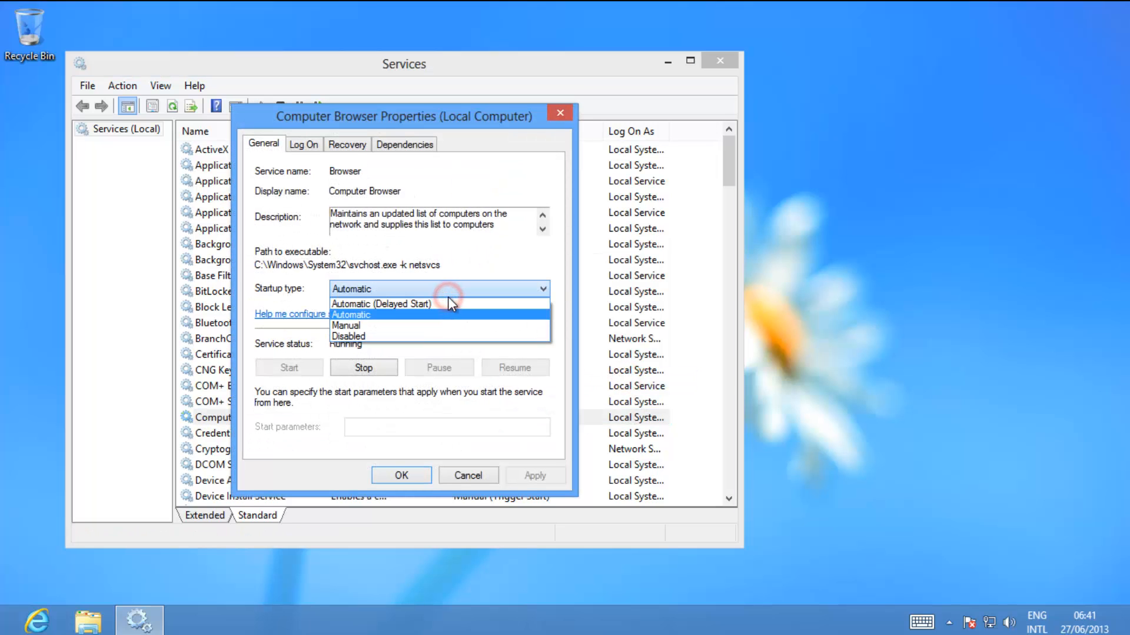
{"action": "left_click", "coordinate": [447, 294]}
{"action": "left_click", "coordinate": [420, 474]}
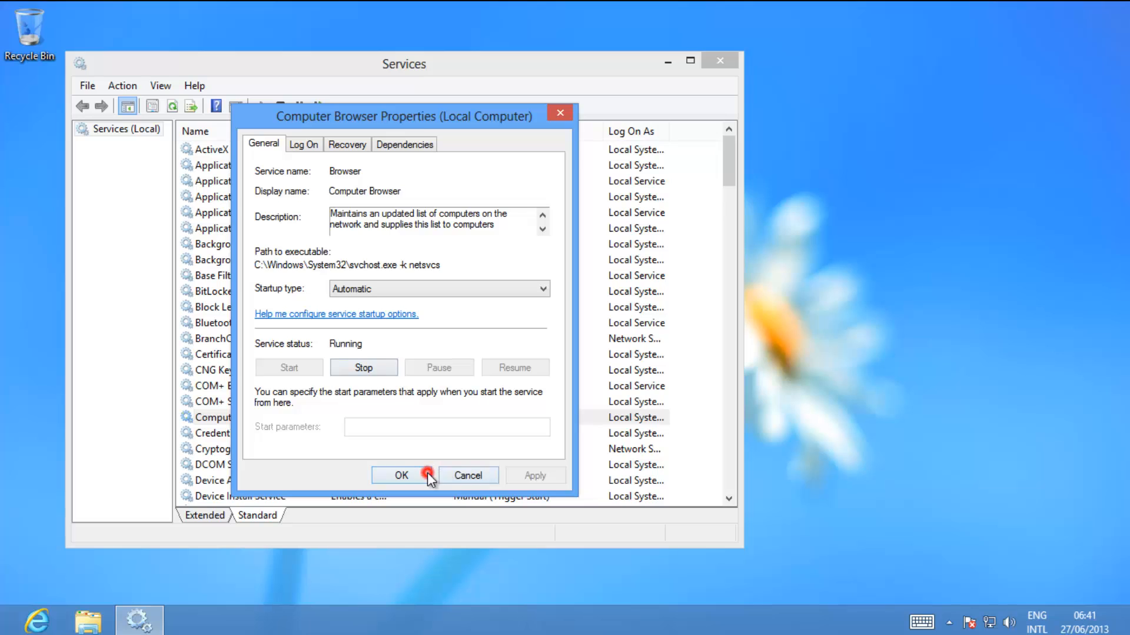
{"action": "left_click", "coordinate": [719, 61]}
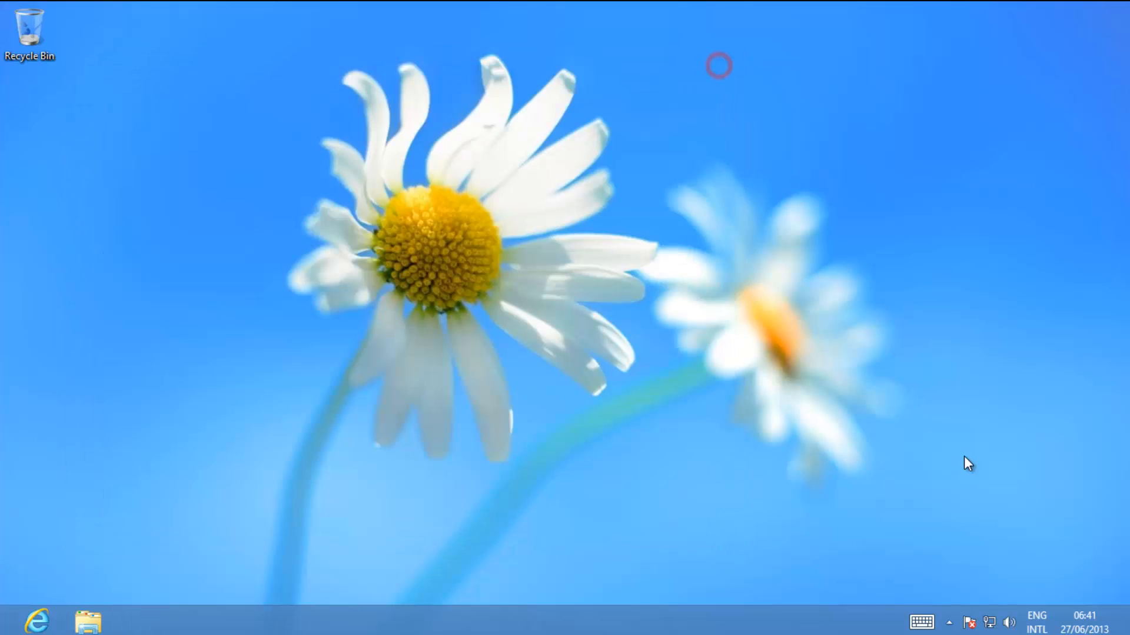
Check from Network and Sharing Center that Windows Firewall is off for private and public networks.
{"action": "right_click", "coordinate": [991, 622]}
{"action": "left_click", "coordinate": [994, 609]}
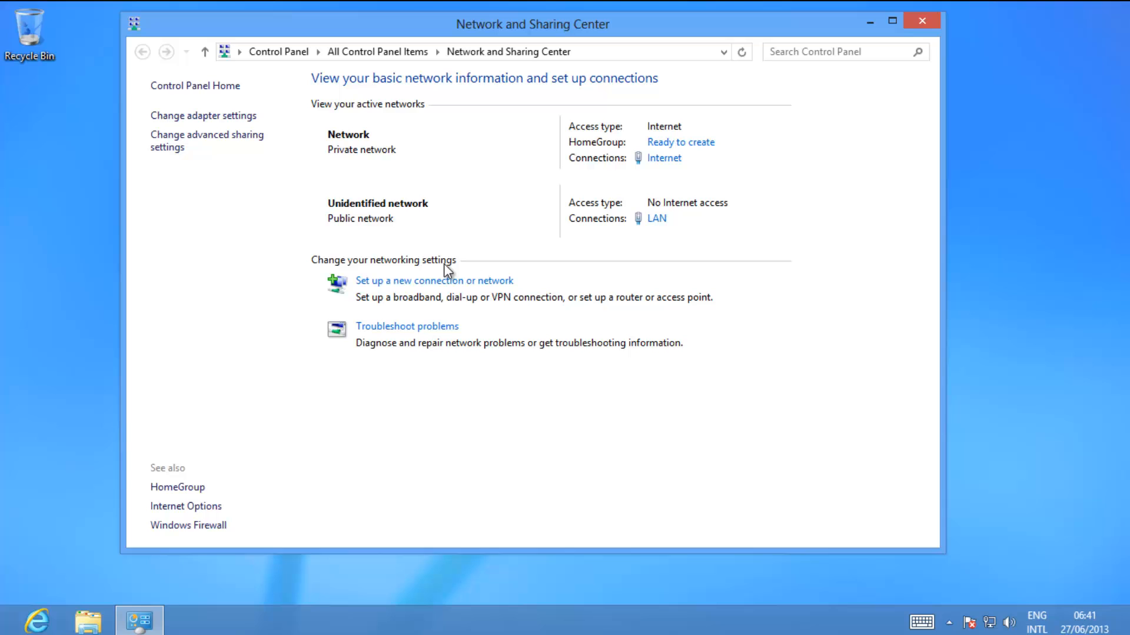
{"action": "left_click", "coordinate": [216, 525]}
{"action": "left_click", "coordinate": [922, 22]}
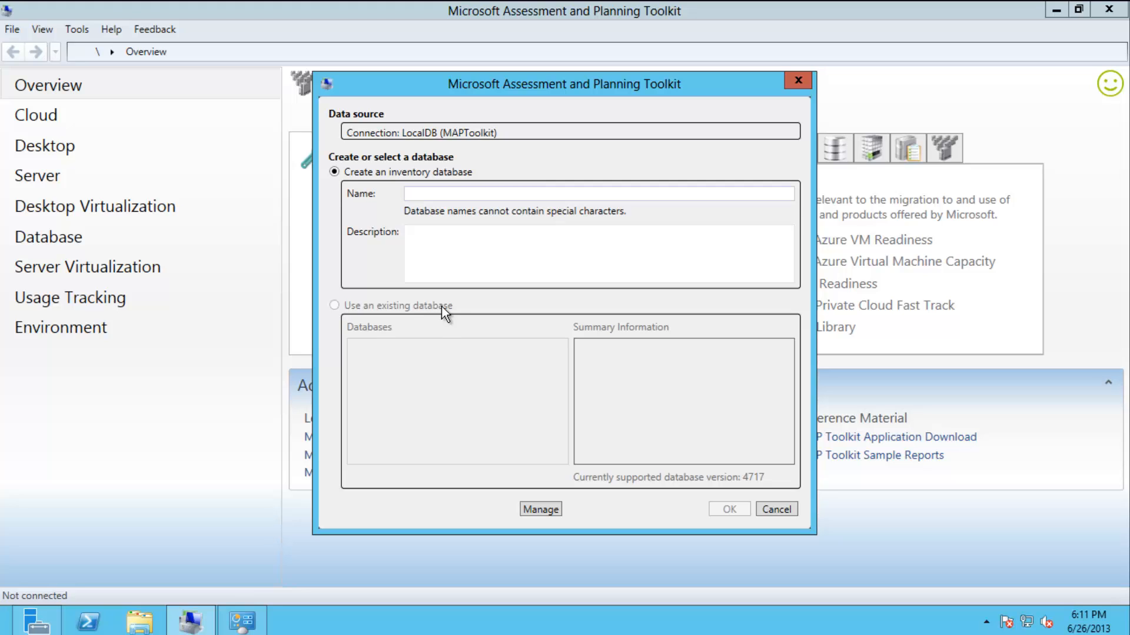
Create the inventory database named MAP, described as 'Windows Server 2012'.
{"action": "left_click", "coordinate": [475, 191]}
{"action": "type", "text": "MAP"}
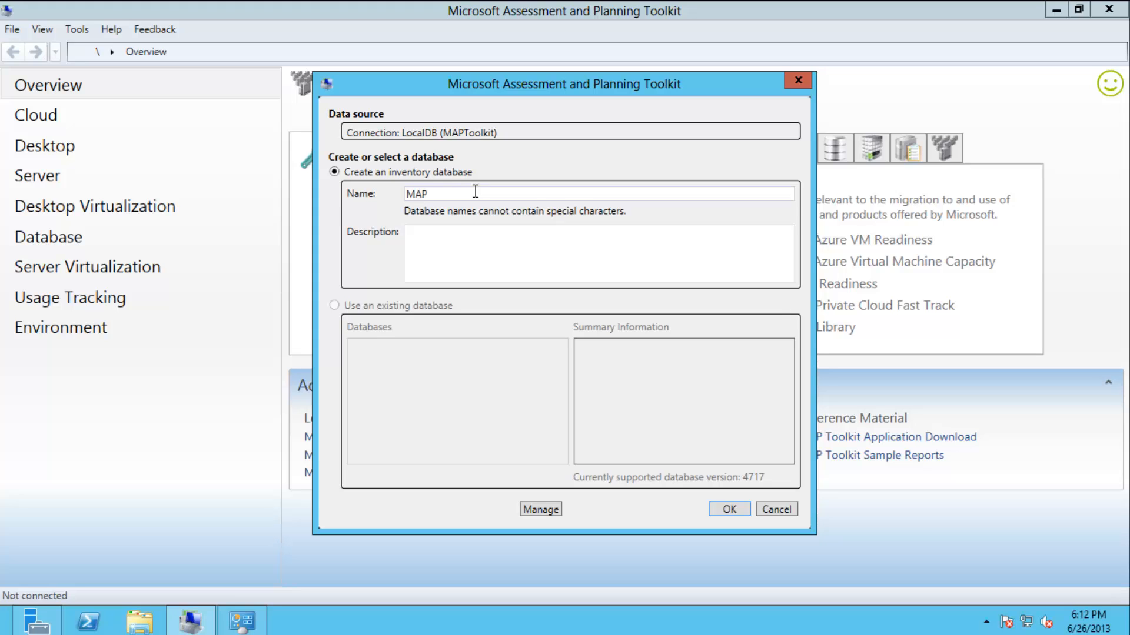
{"action": "left_click", "coordinate": [472, 245]}
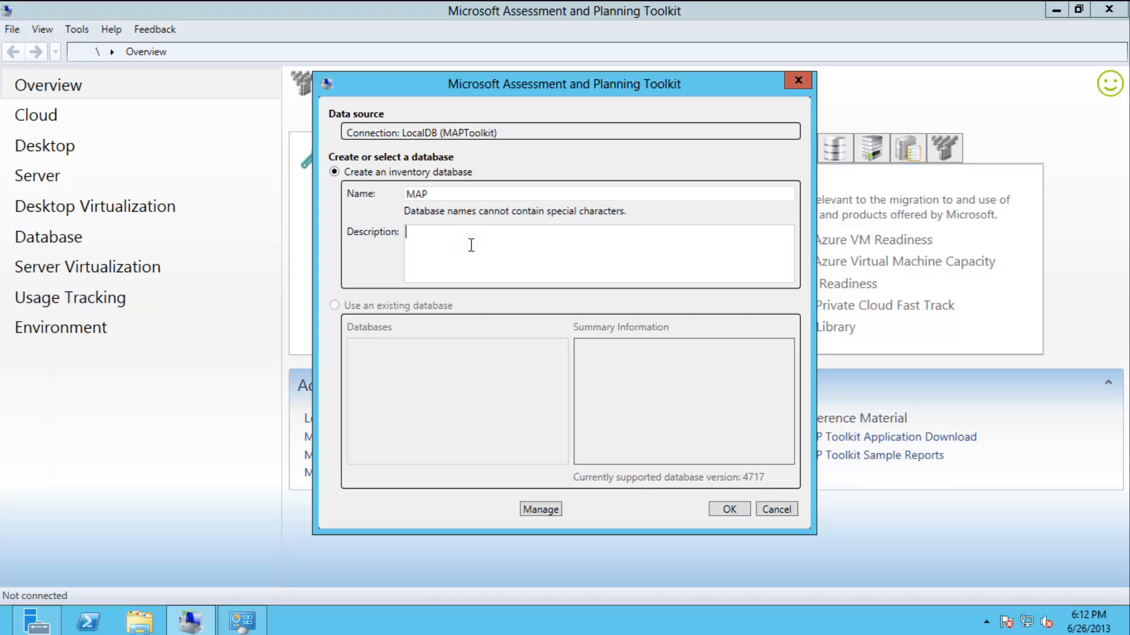
{"action": "type", "text": "Windows Server 2012"}
{"action": "left_click", "coordinate": [714, 511]}
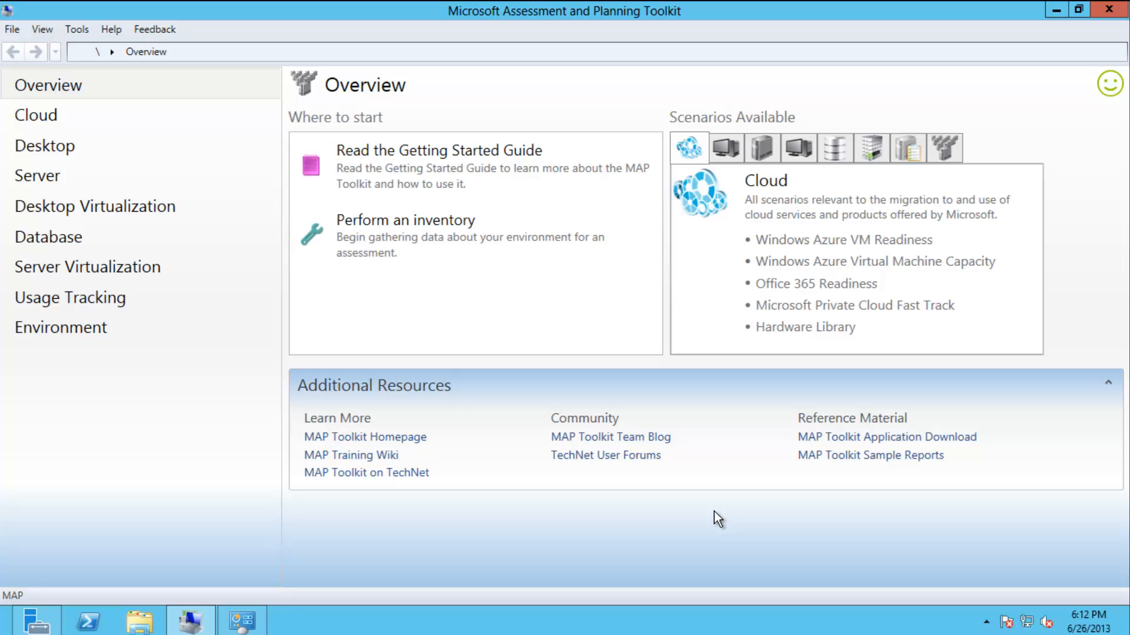
Browse the Cloud, Desktop and Server pages and inspect the Windows Server 2012 readiness scenario details.
{"action": "left_click", "coordinate": [82, 119]}
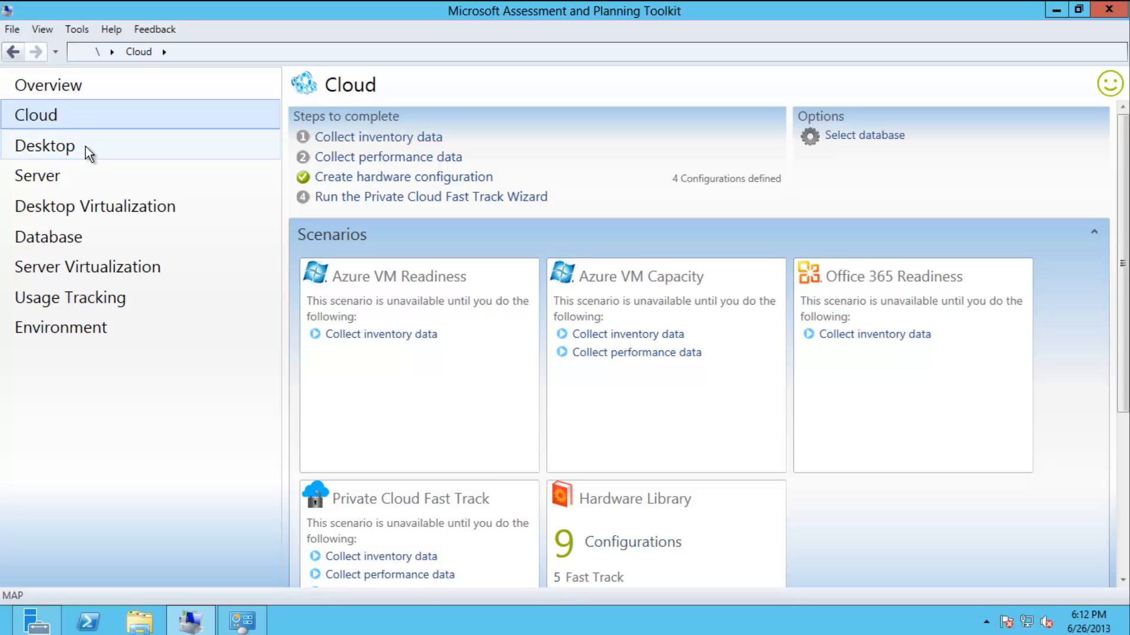
{"action": "left_click", "coordinate": [86, 146]}
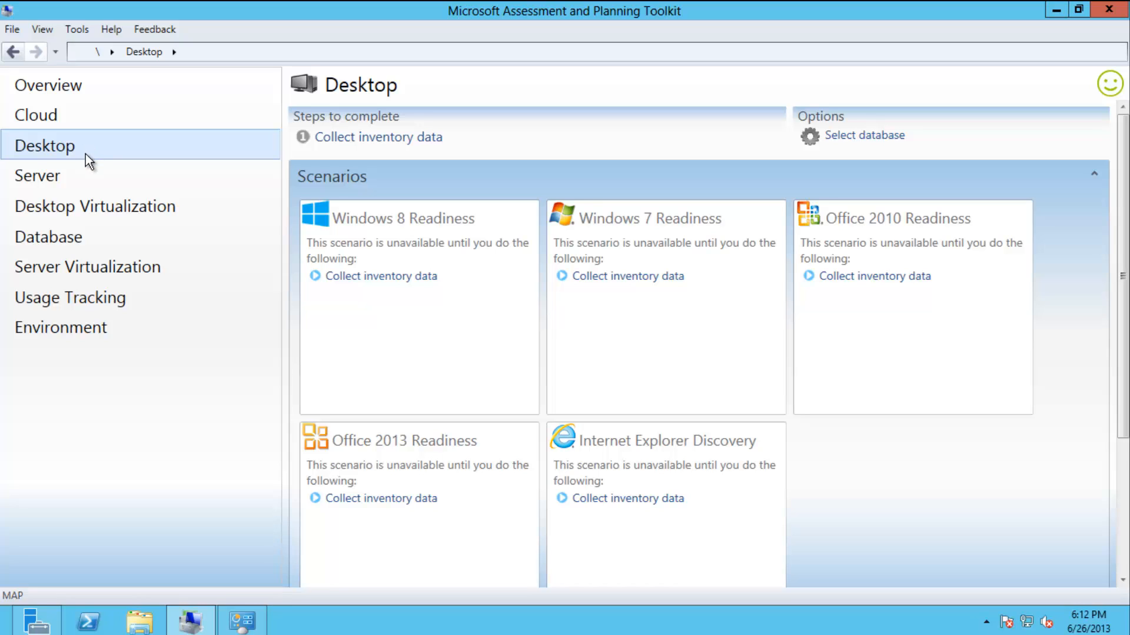
{"action": "left_click", "coordinate": [80, 181]}
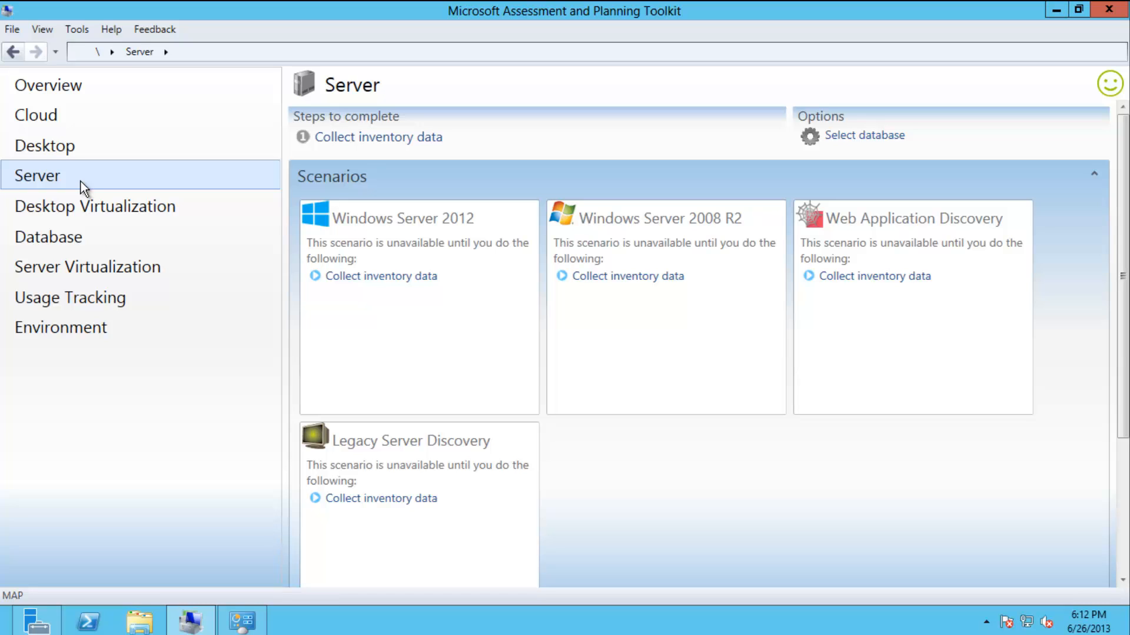
{"action": "left_click", "coordinate": [375, 314]}
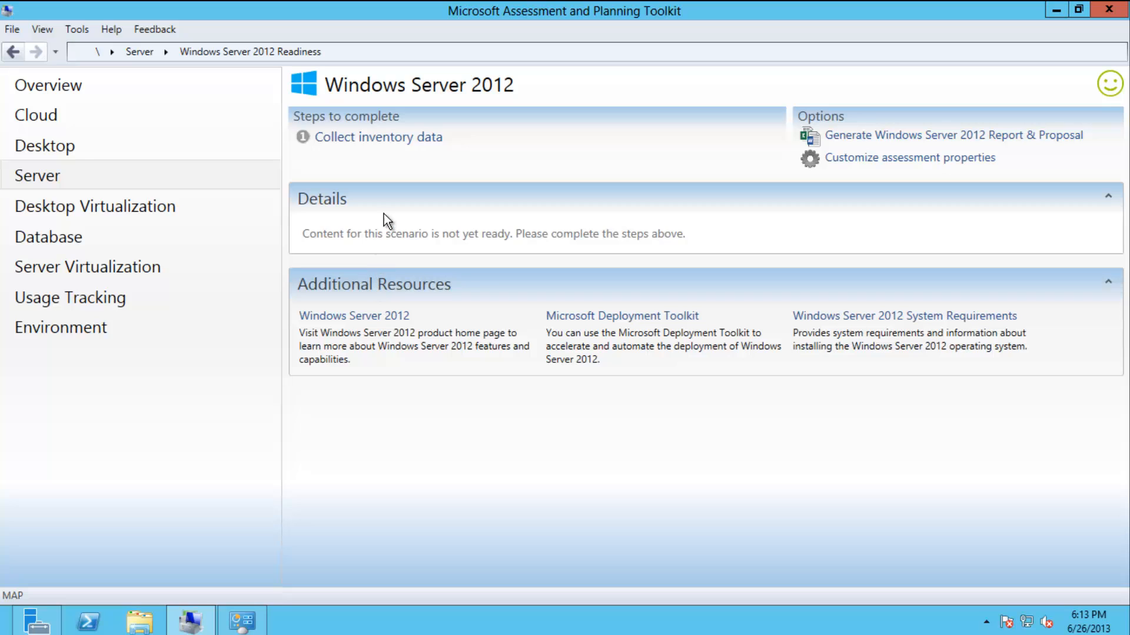
{"action": "left_click", "coordinate": [384, 210]}
{"action": "left_click", "coordinate": [382, 207]}
{"action": "left_click", "coordinate": [370, 231]}
{"action": "left_click", "coordinate": [401, 157]}
View Desktop Virtualization, Database, Server Virtualization, Usage Tracking and Server scenarios, then return to Overview.
{"action": "left_click", "coordinate": [144, 211]}
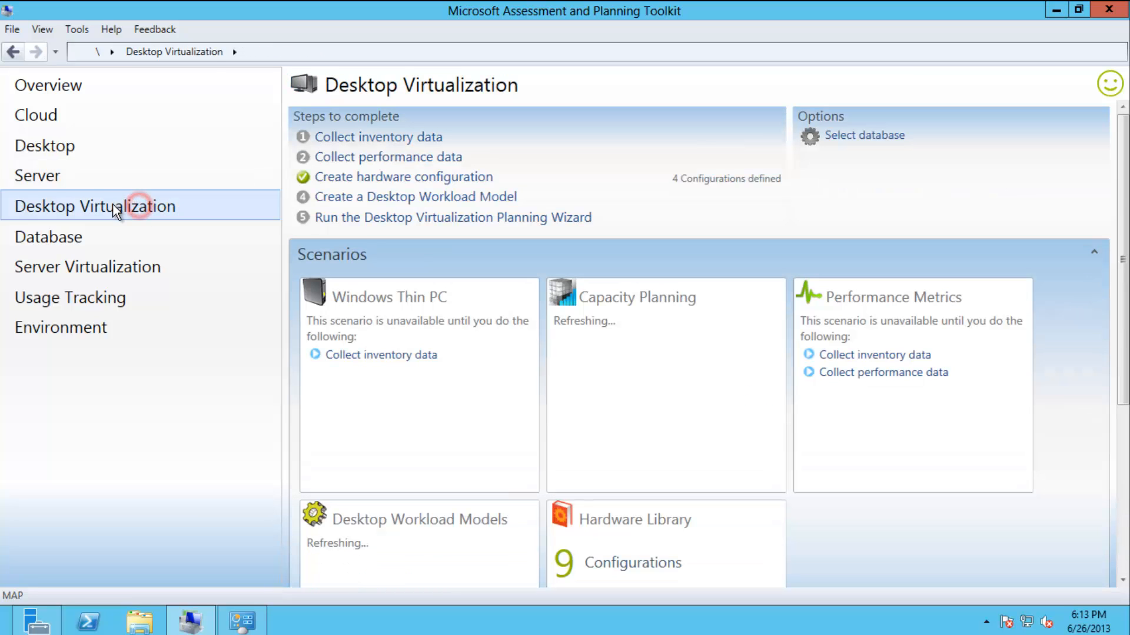
{"action": "left_click", "coordinate": [71, 241]}
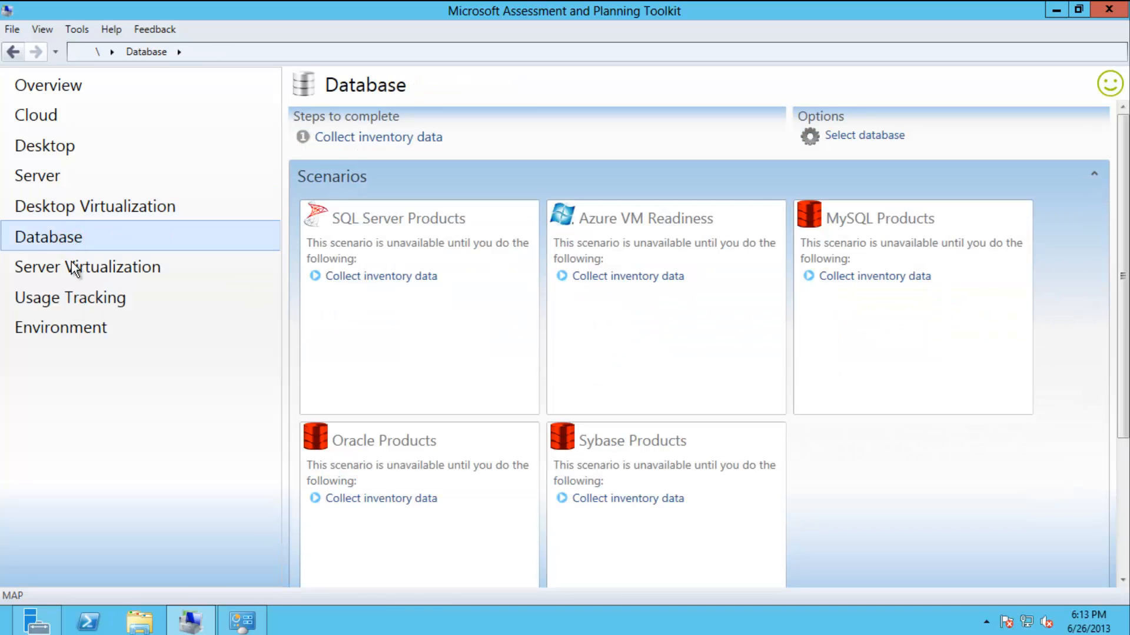
{"action": "left_click", "coordinate": [66, 274]}
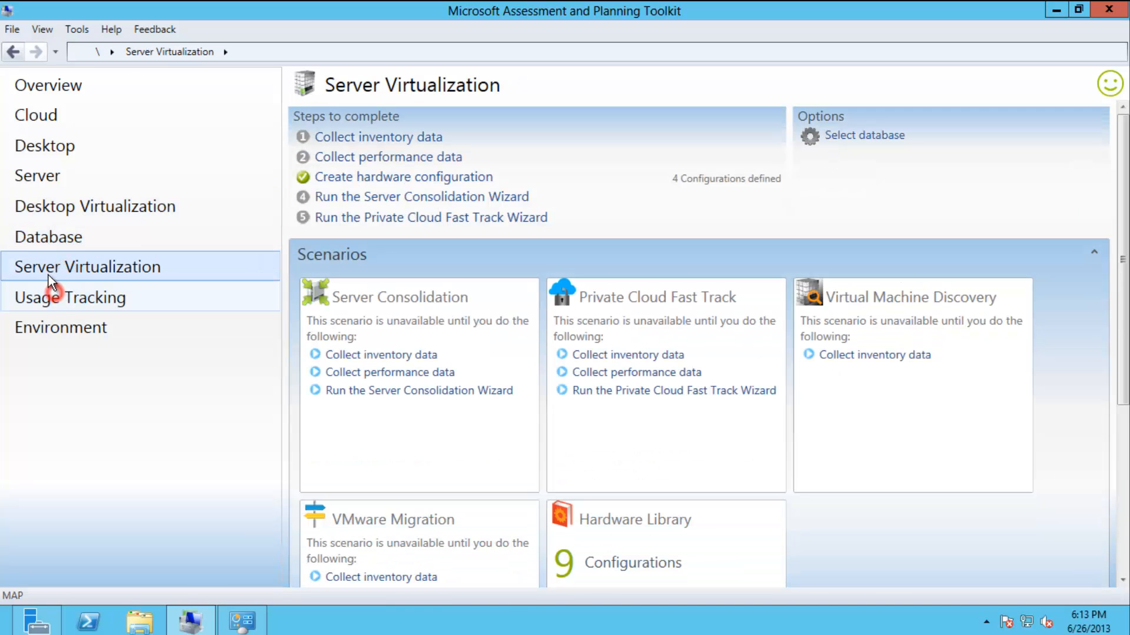
{"action": "left_click", "coordinate": [55, 294]}
{"action": "left_click", "coordinate": [67, 211]}
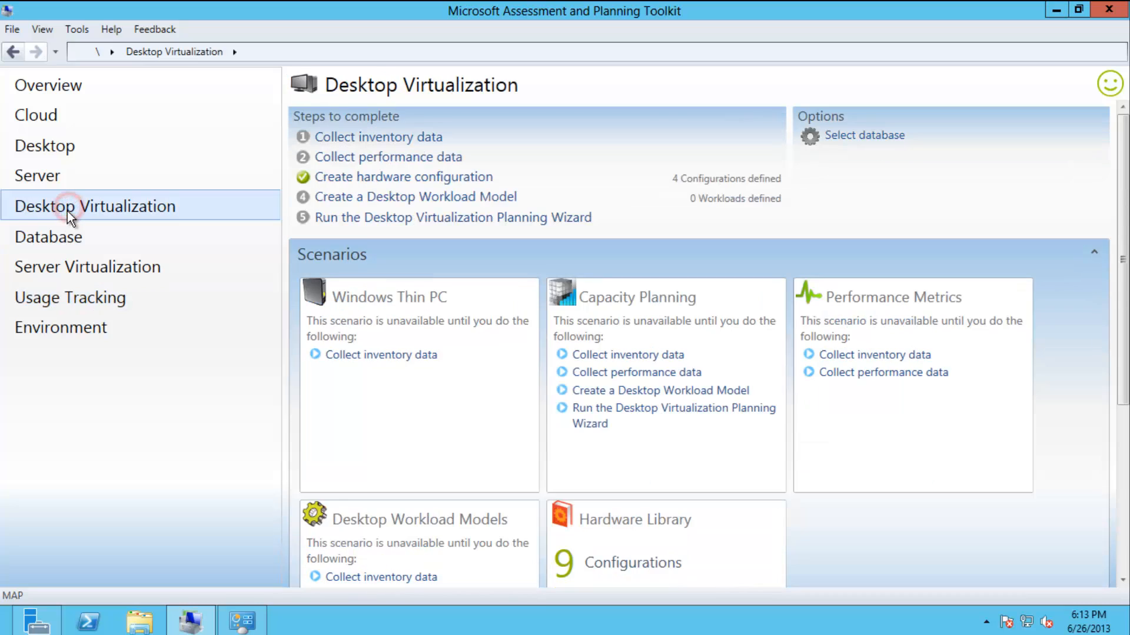
{"action": "left_click", "coordinate": [45, 177]}
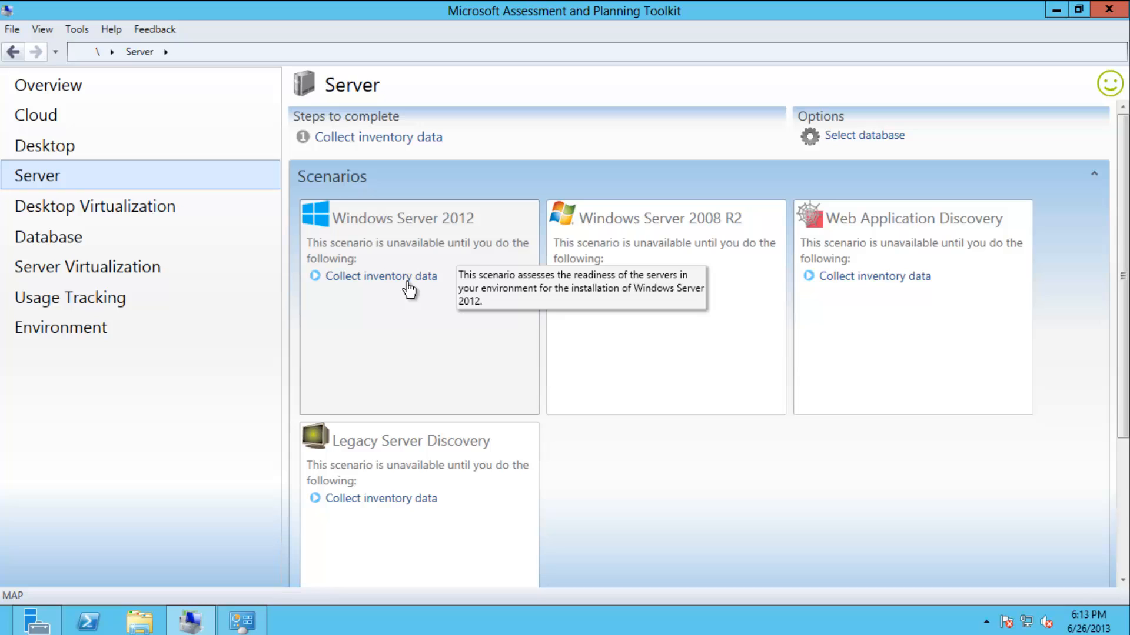
{"action": "left_click", "coordinate": [115, 89]}
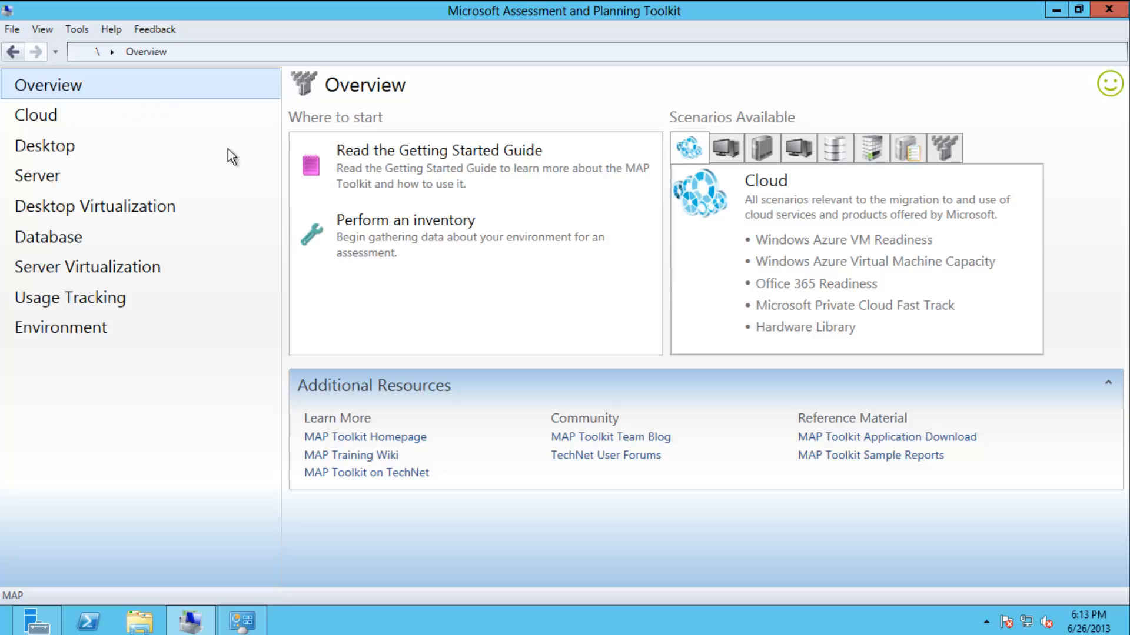
Start a new inventory and check Windows computers, Exchange Server, SQL Server and Windows Azure Platform Migration.
{"action": "left_click", "coordinate": [406, 256]}
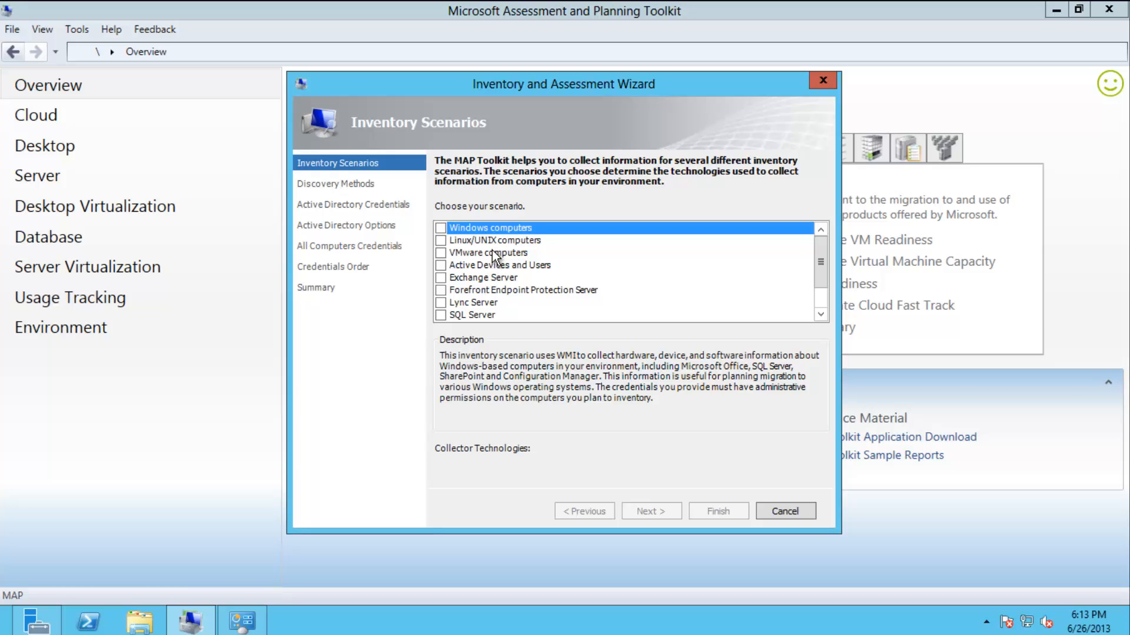
{"action": "left_click", "coordinate": [825, 256]}
{"action": "mouse_move", "coordinate": [823, 266]}
{"action": "left_mouse_down"}
{"action": "mouse_move", "coordinate": [824, 291]}
{"action": "mouse_move", "coordinate": [822, 245]}
{"action": "left_mouse_up"}
{"action": "left_click", "coordinate": [440, 228]}
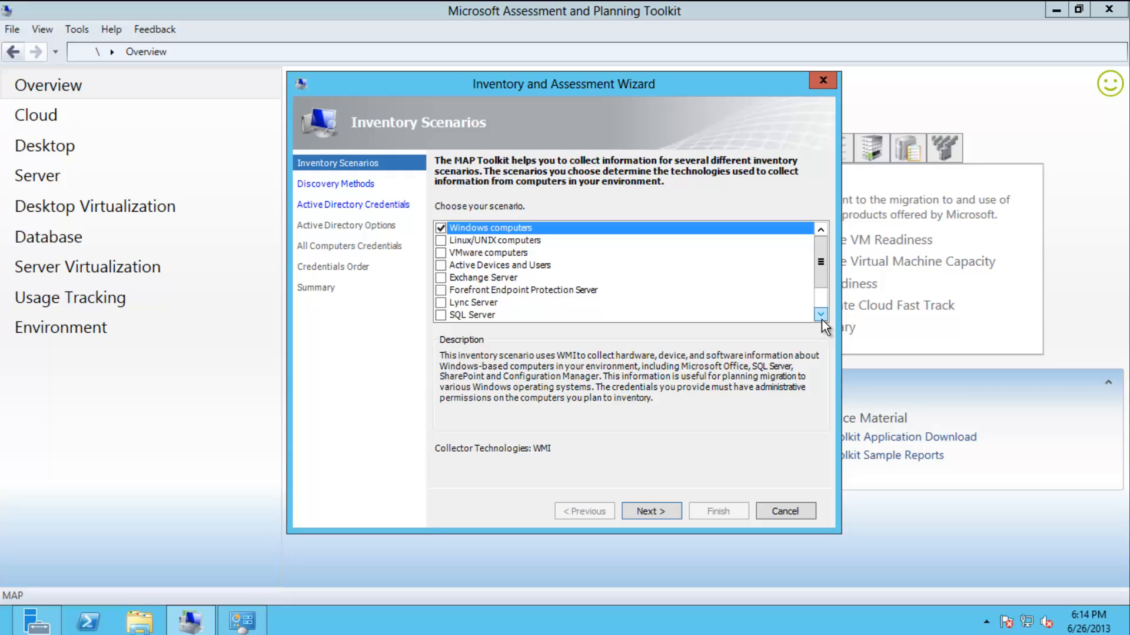
{"action": "left_click", "coordinate": [443, 280]}
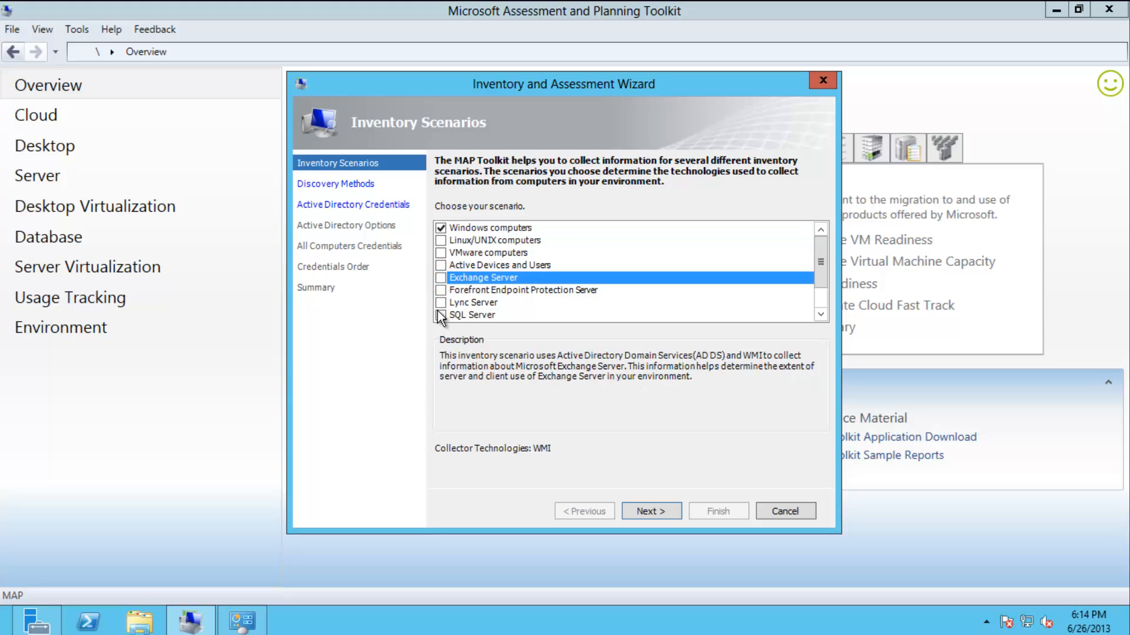
{"action": "left_click", "coordinate": [440, 278]}
{"action": "mouse_move", "coordinate": [822, 272]}
{"action": "left_mouse_down"}
{"action": "mouse_move", "coordinate": [818, 294]}
{"action": "mouse_move", "coordinate": [818, 263]}
{"action": "left_mouse_up"}
{"action": "scroll", "coordinate": [453, 298], "scroll_direction": "down", "scroll_amount": 1}
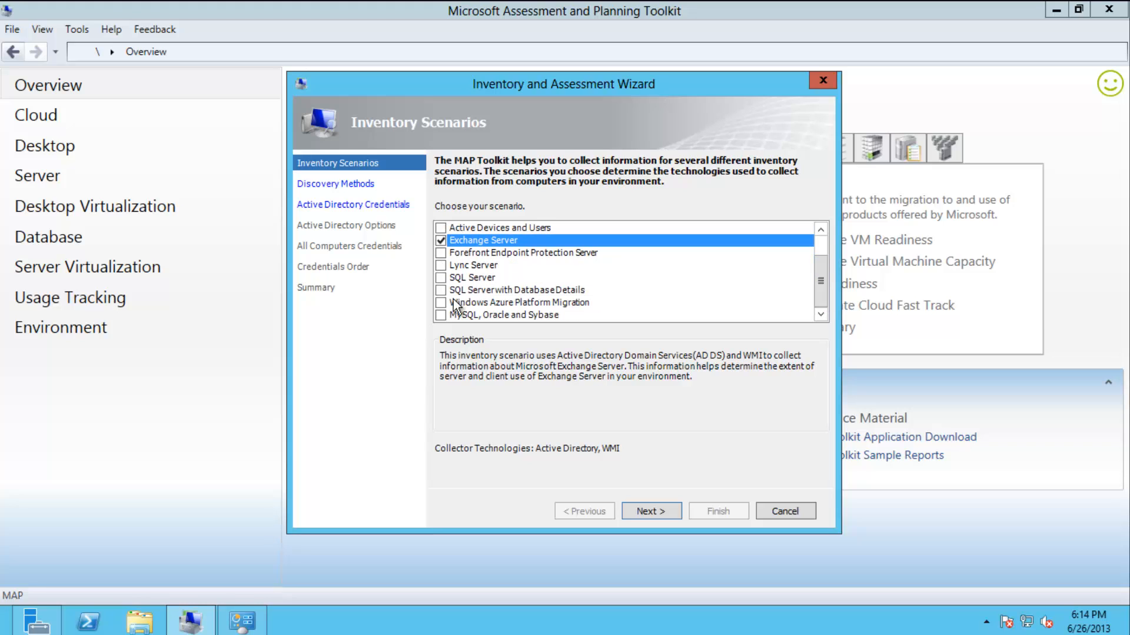
{"action": "left_click", "coordinate": [441, 302]}
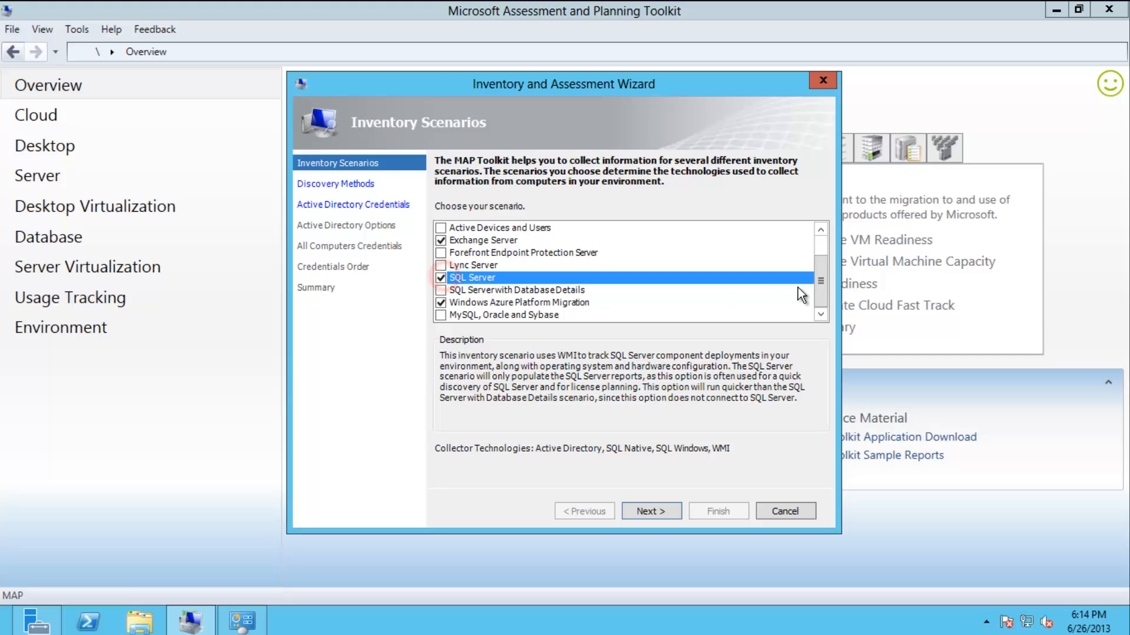
{"action": "left_click_drag", "start_coordinate": [820, 270], "coordinate": [819, 246]}
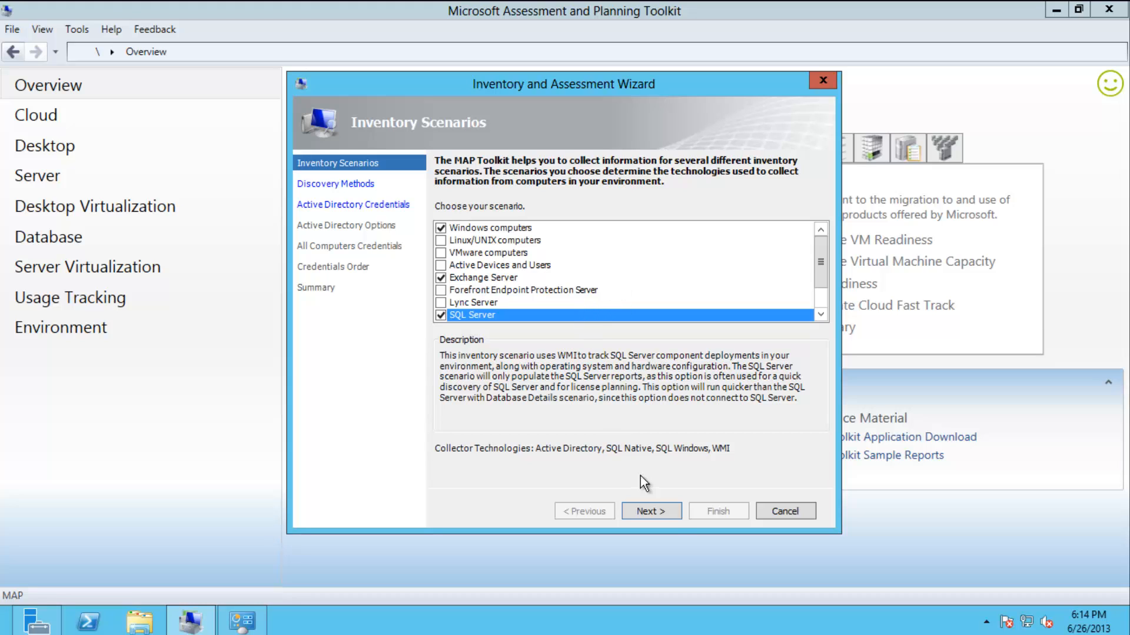
Switch discovery from Active Directory to Windows networking protocols and accept WORKGROUP.
{"action": "left_click", "coordinate": [673, 516]}
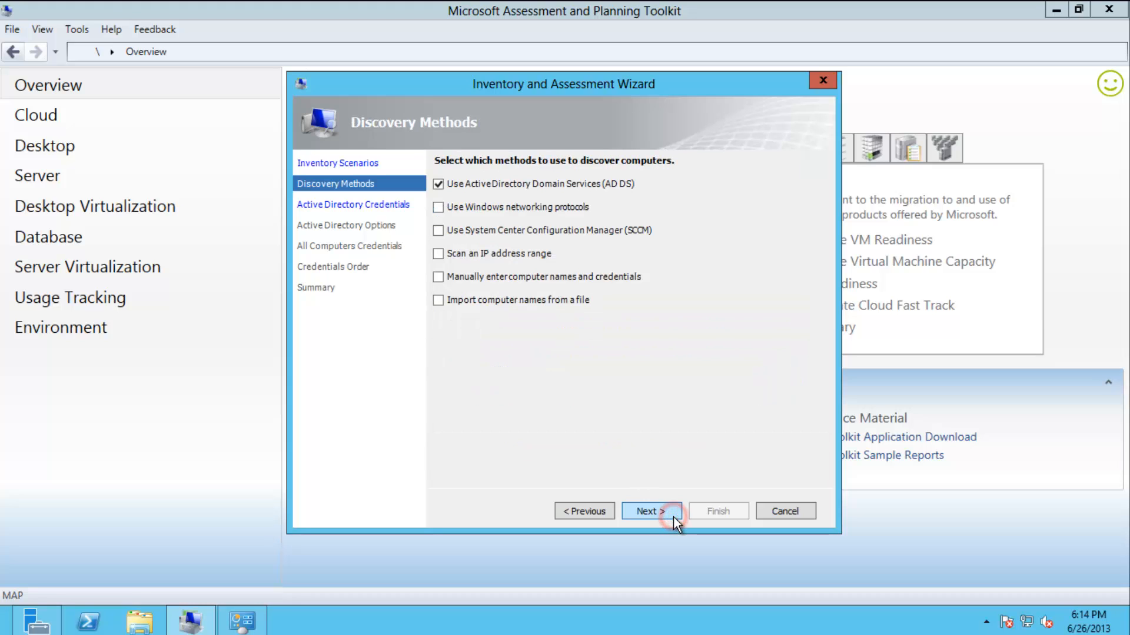
{"action": "left_click", "coordinate": [474, 188]}
{"action": "left_click", "coordinate": [438, 212]}
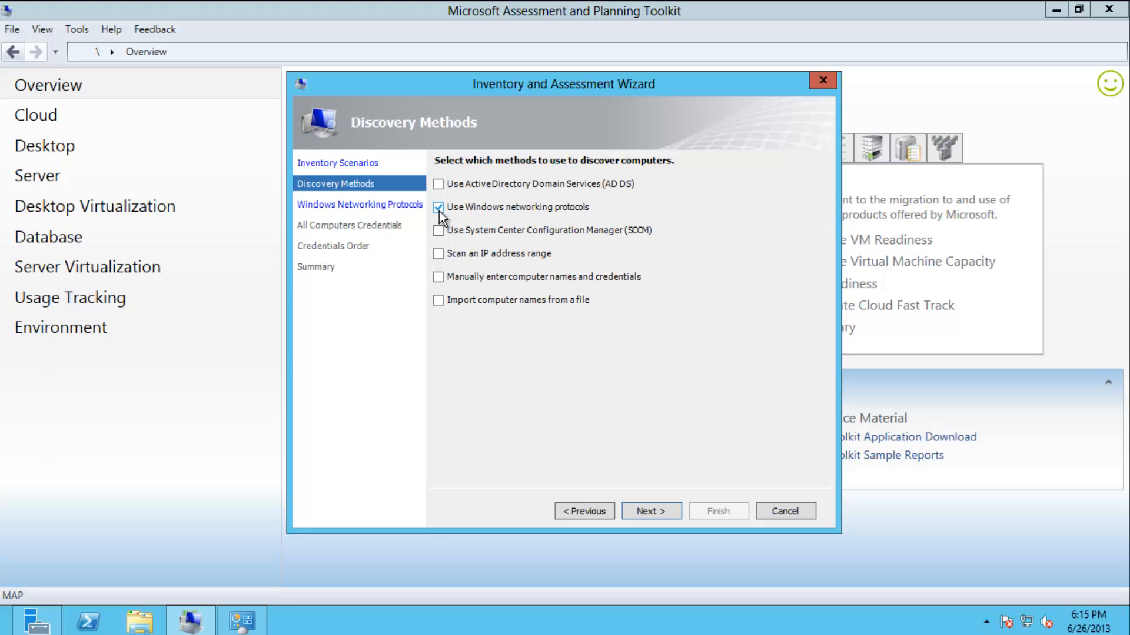
{"action": "left_click", "coordinate": [676, 513]}
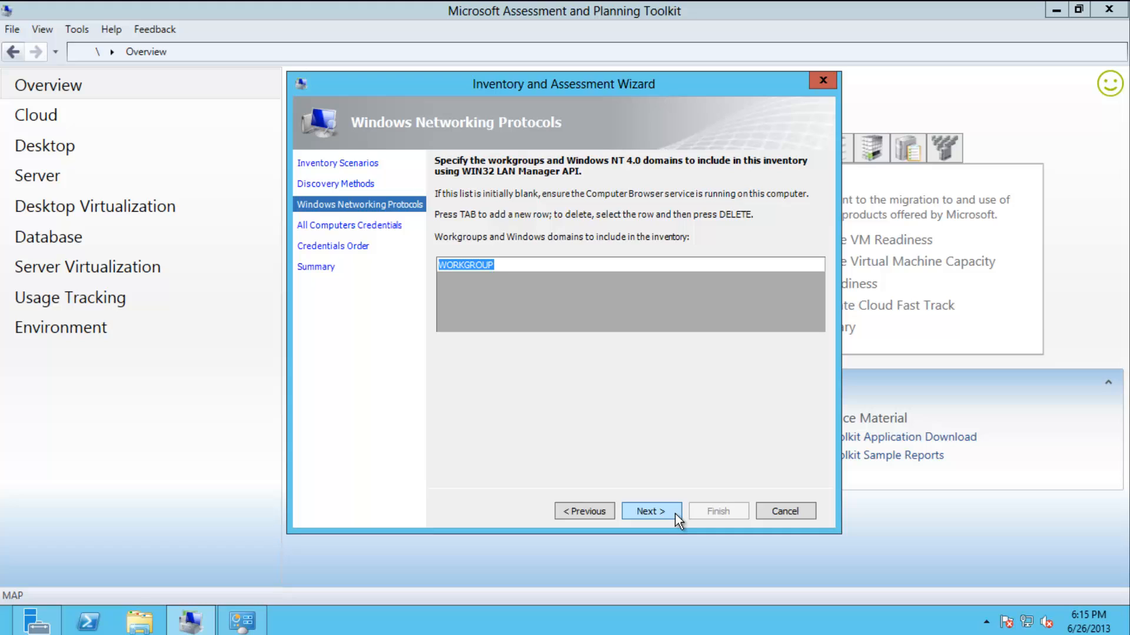
{"action": "left_click", "coordinate": [676, 513]}
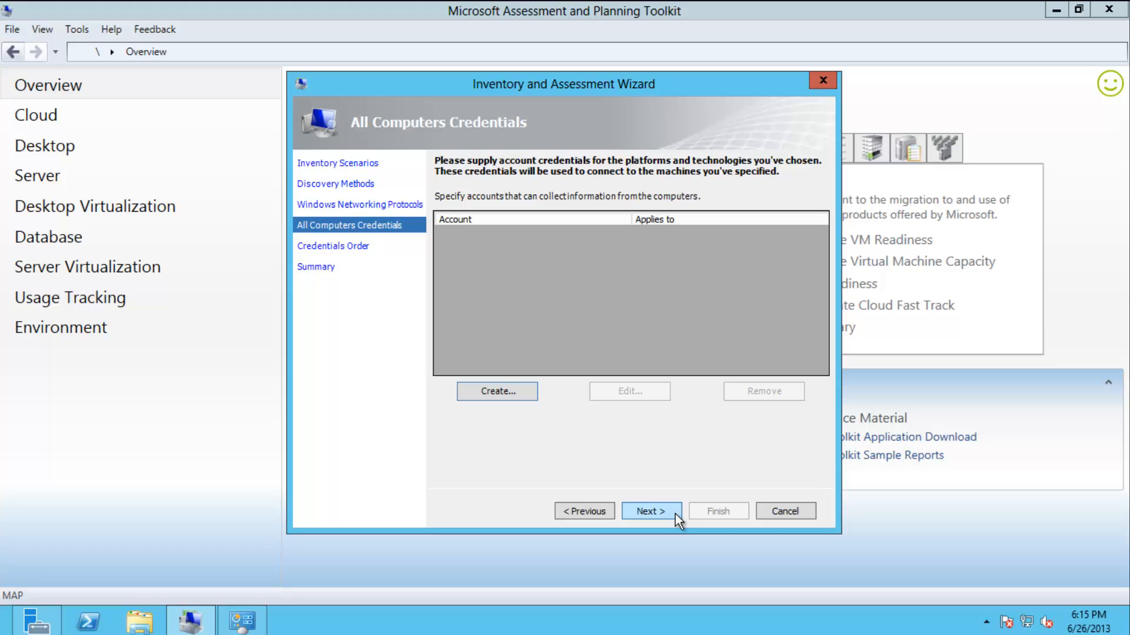
Add an account with its name and password entered and confirmed, and save it.
{"action": "left_click", "coordinate": [532, 397]}
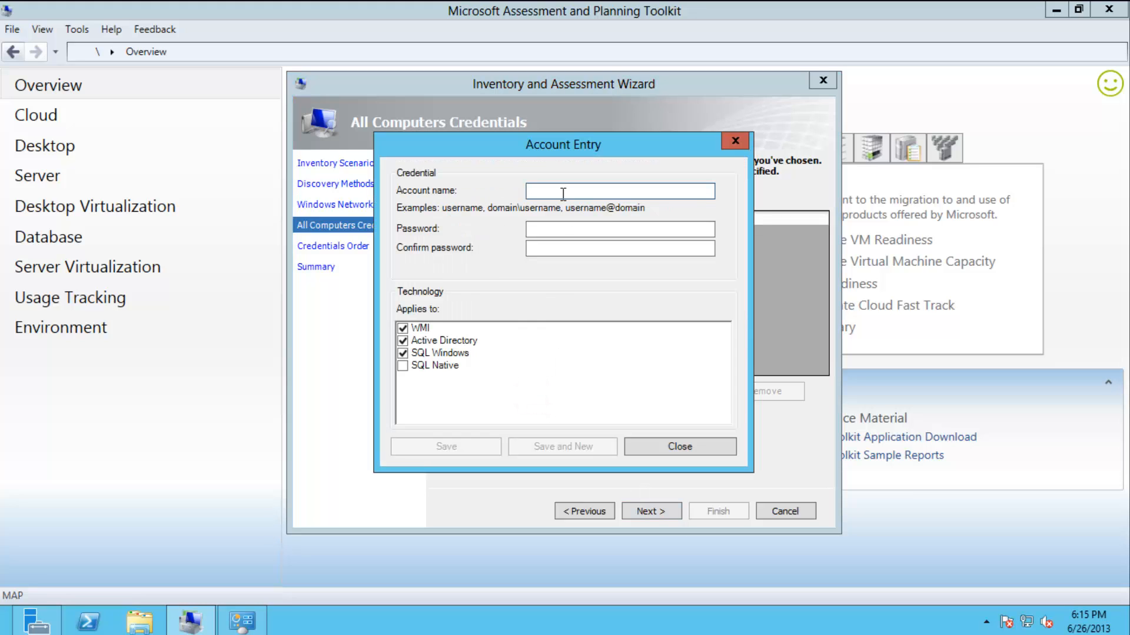
{"action": "type", "text": "Students"}
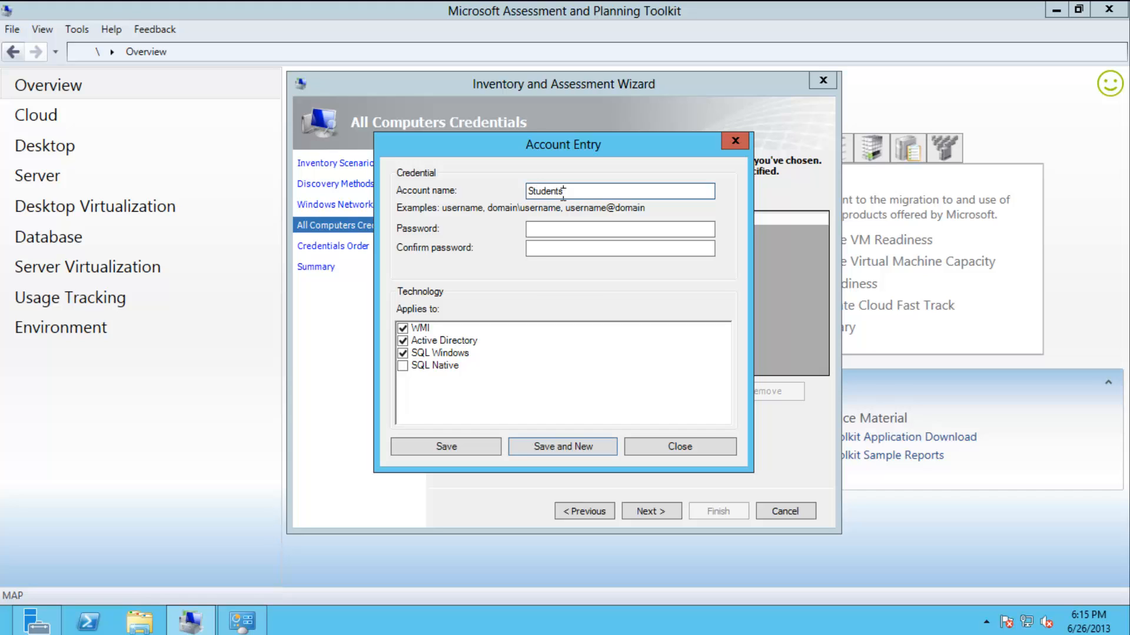
{"action": "key", "text": "BackSpace"}
{"action": "left_click", "coordinate": [575, 229]}
{"action": "type", "text": "Pa$$w0rd"}
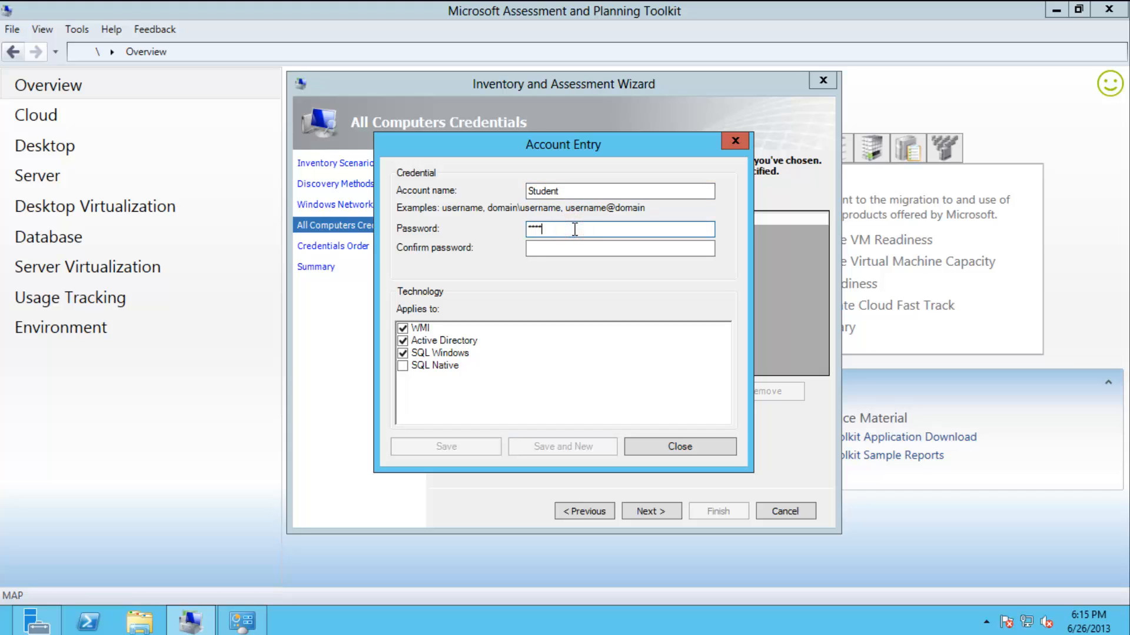
{"action": "key", "text": "Tab"}
{"action": "type", "text": "Pa$$w0rd"}
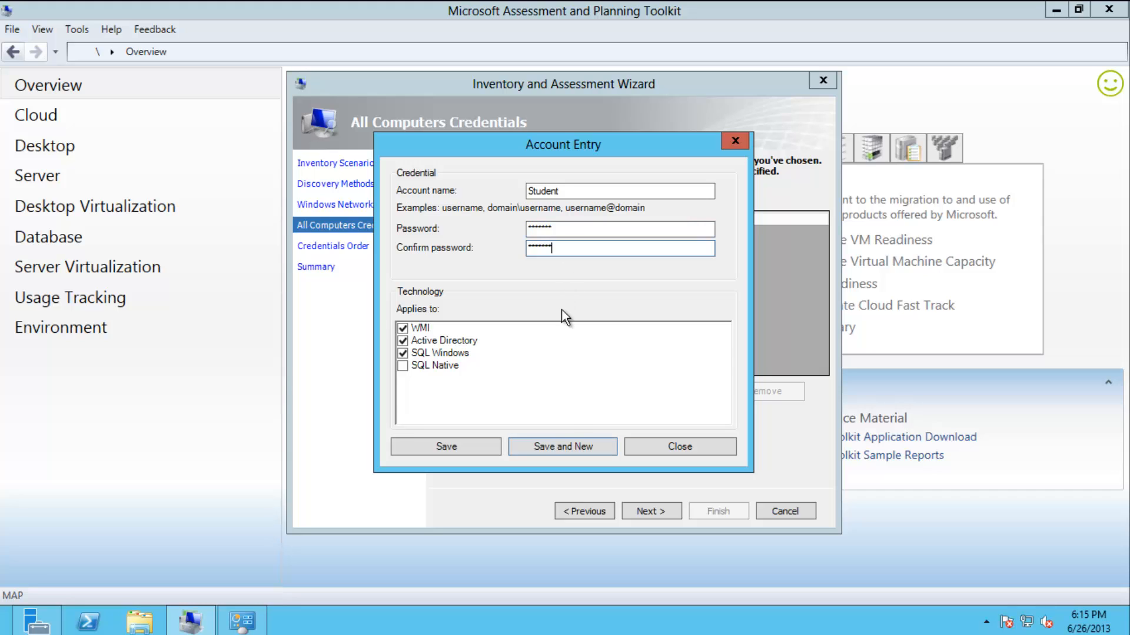
{"action": "left_click", "coordinate": [482, 450]}
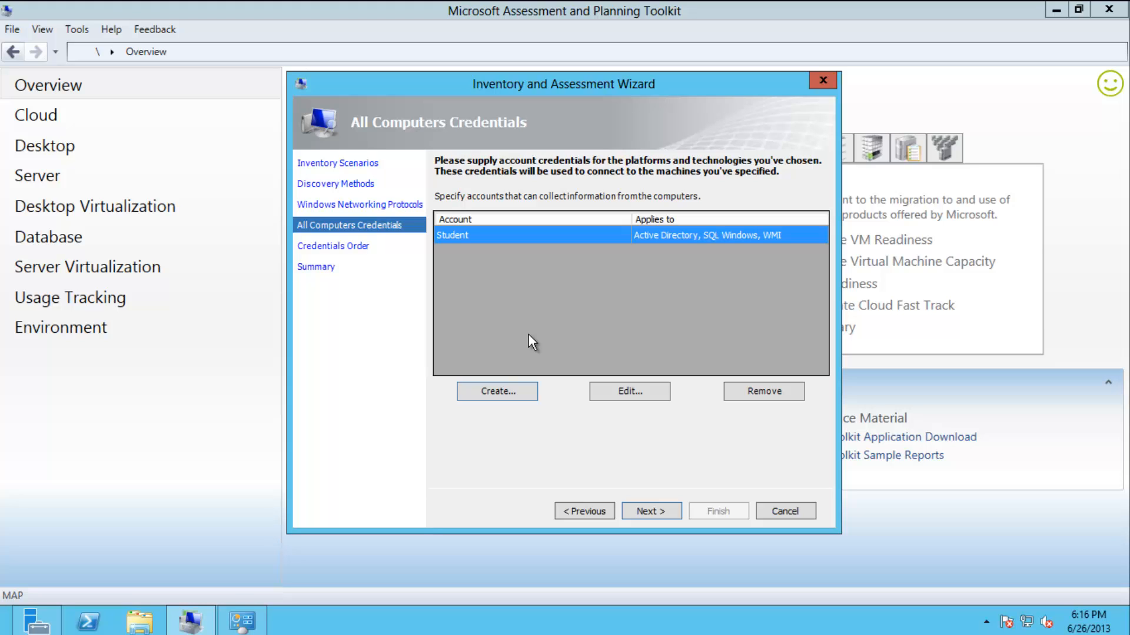
Pass Credentials Order and Summary, then finish the wizard so the inventory discovers 2 computers.
{"action": "left_click", "coordinate": [674, 516]}
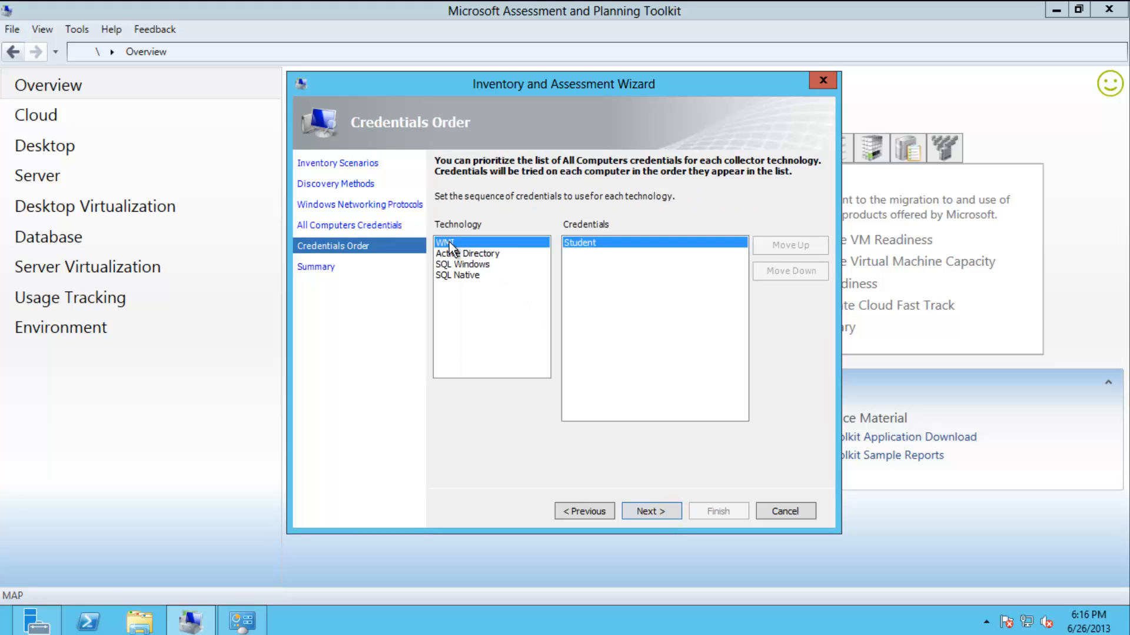
{"action": "left_click", "coordinate": [672, 513]}
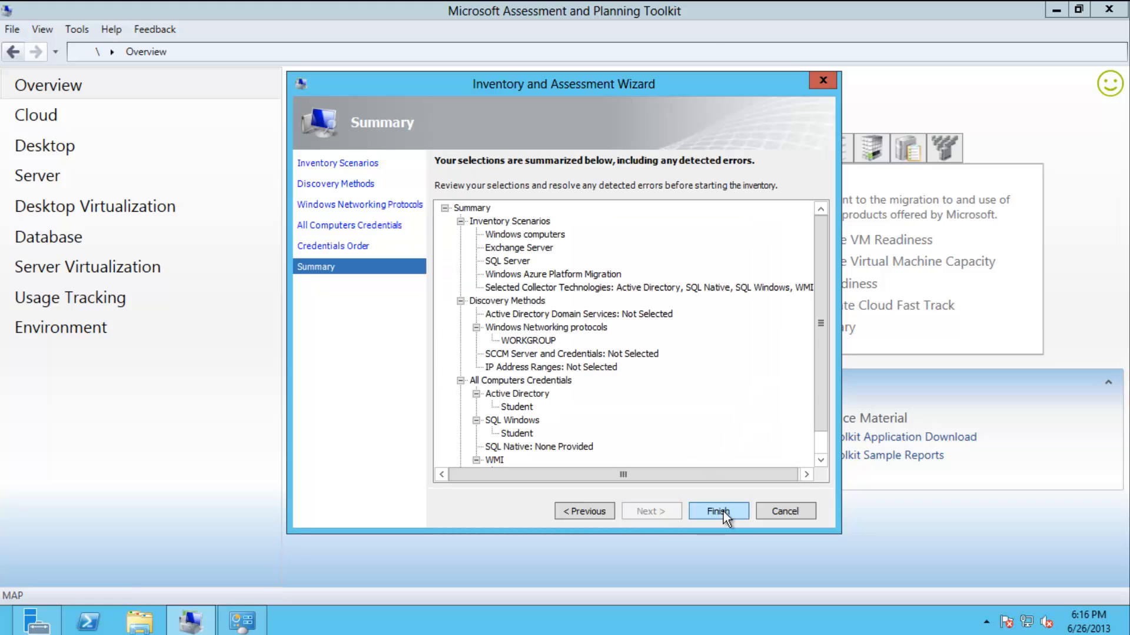
{"action": "left_click", "coordinate": [737, 510]}
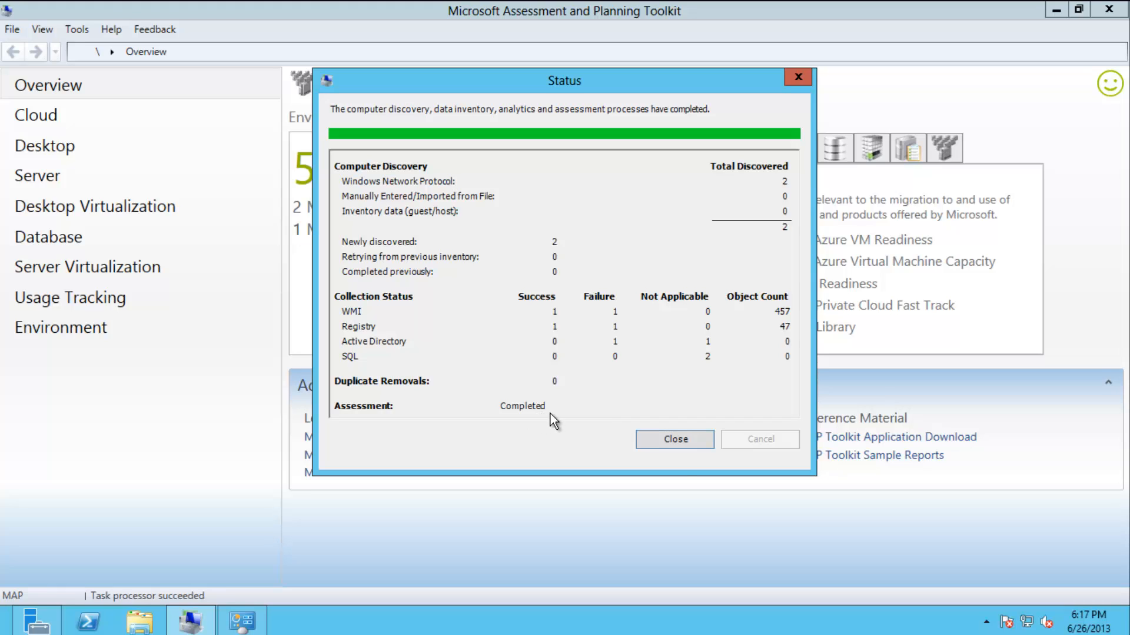
Dismiss the status report and review the Cloud, Desktop and Server readiness results.
{"action": "left_click", "coordinate": [673, 444]}
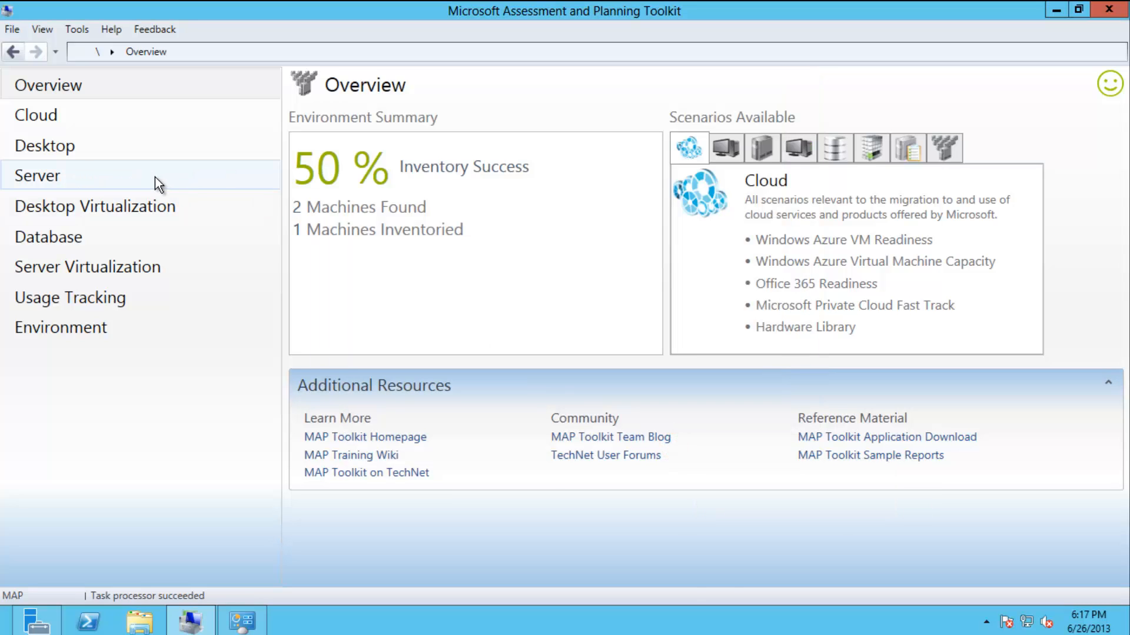
{"action": "left_click", "coordinate": [157, 121]}
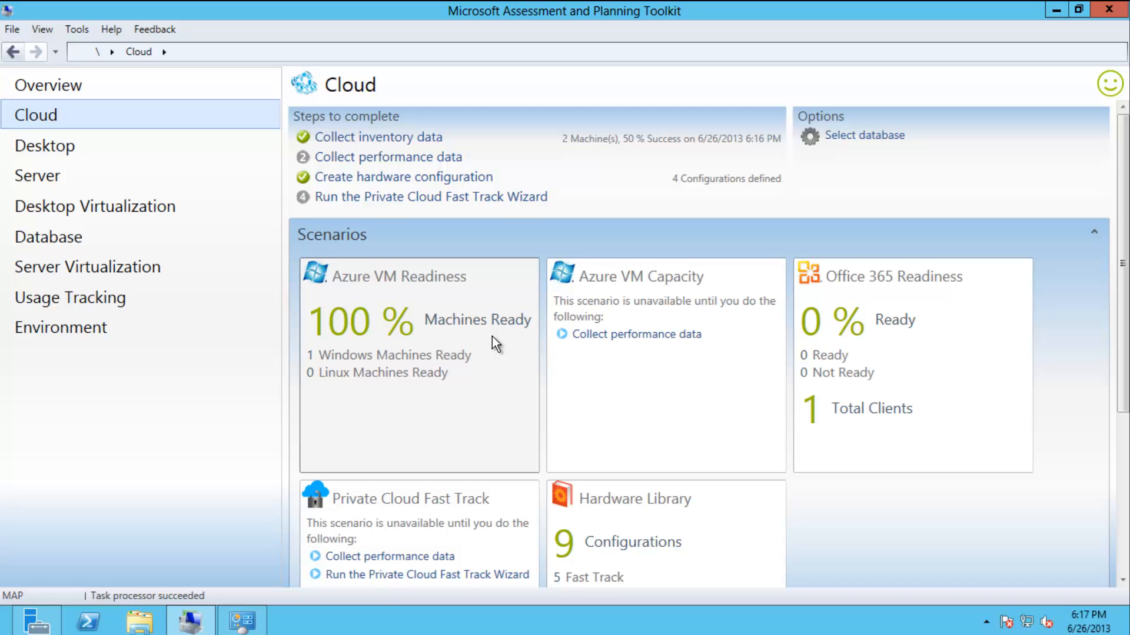
{"action": "left_click", "coordinate": [158, 147]}
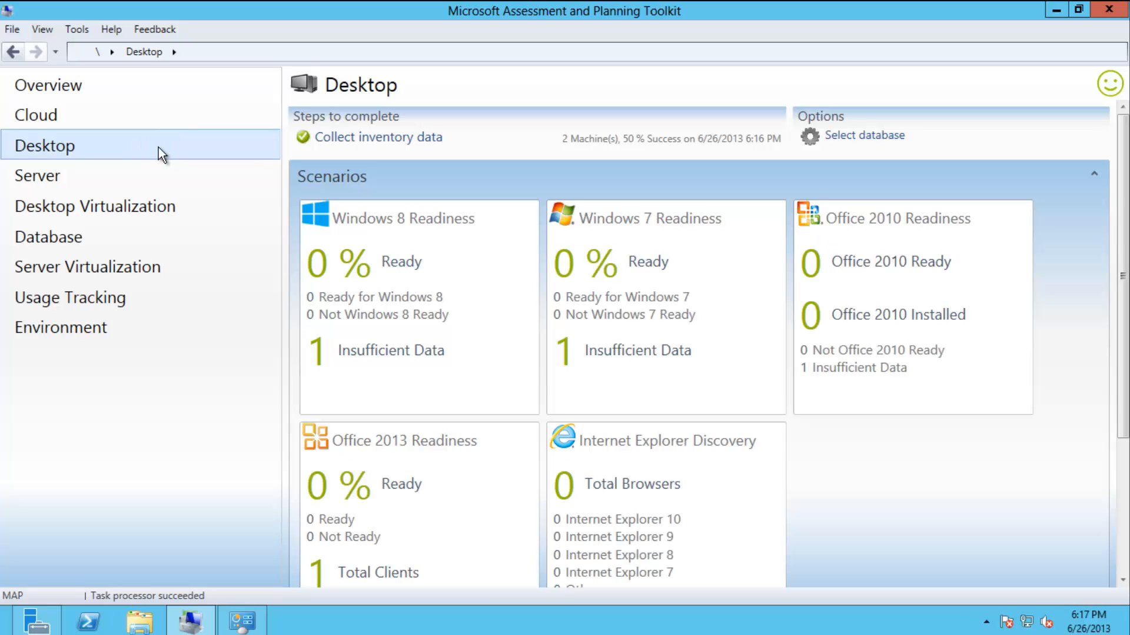
{"action": "left_click", "coordinate": [150, 174]}
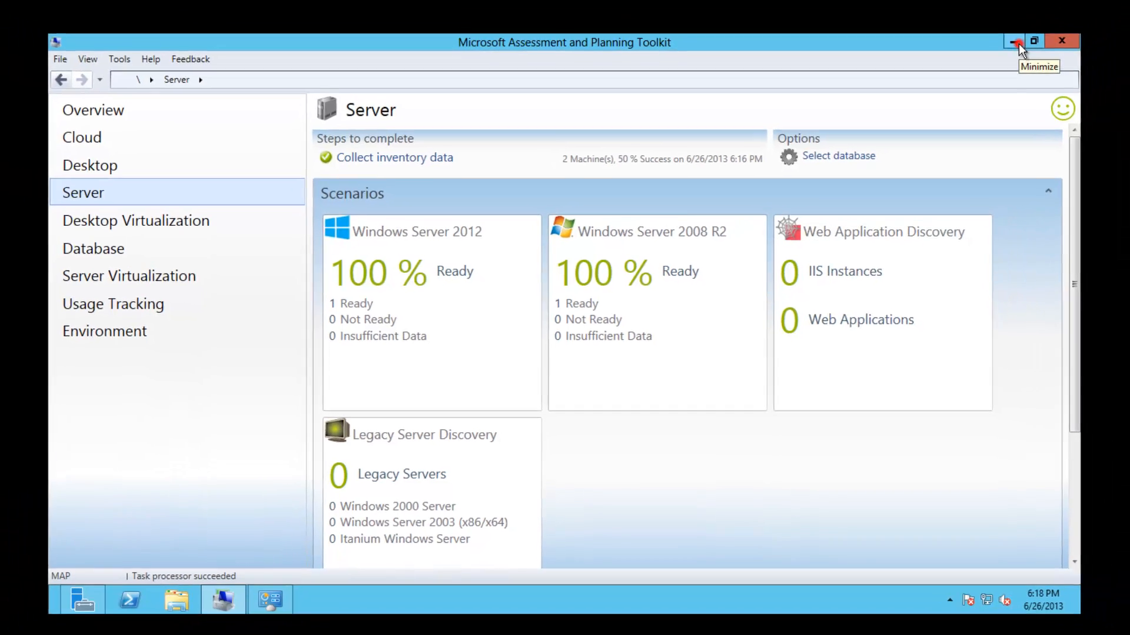
Minimize MAP and switch to OneNote's Planning Installation & Roles page.
{"action": "left_click", "coordinate": [1061, 13]}
{"action": "left_click", "coordinate": [235, 621]}
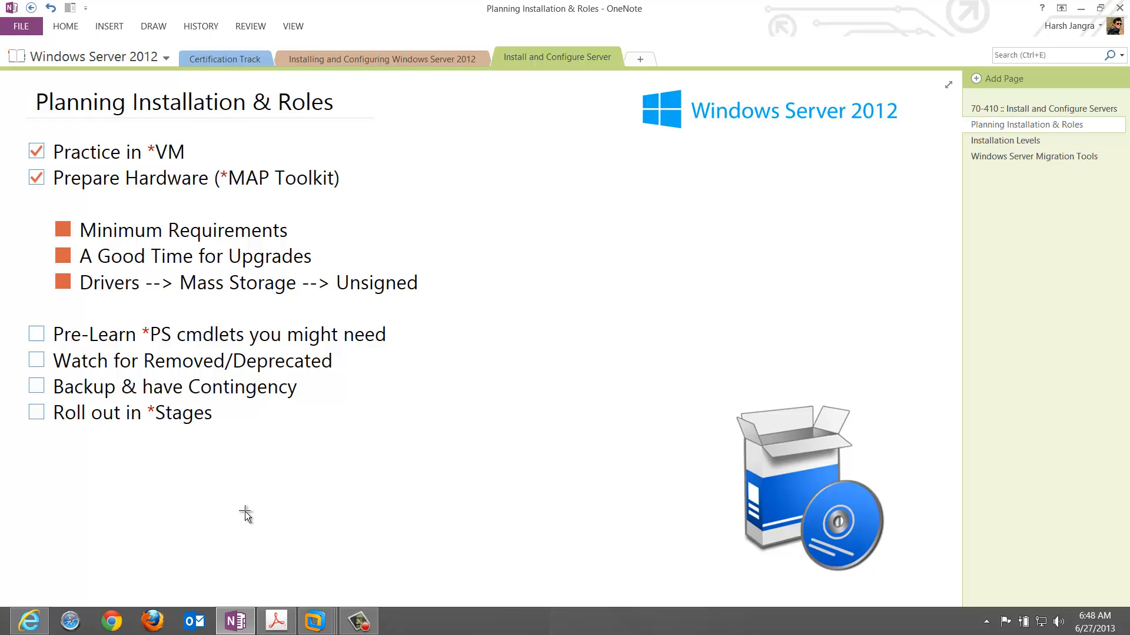
{"action": "left_click", "coordinate": [38, 231]}
Walk through the CPU, RAM and Disk Space rows in the Acrobat PDF, then scroll to the preinstallation notes.
{"action": "left_click", "coordinate": [277, 622]}
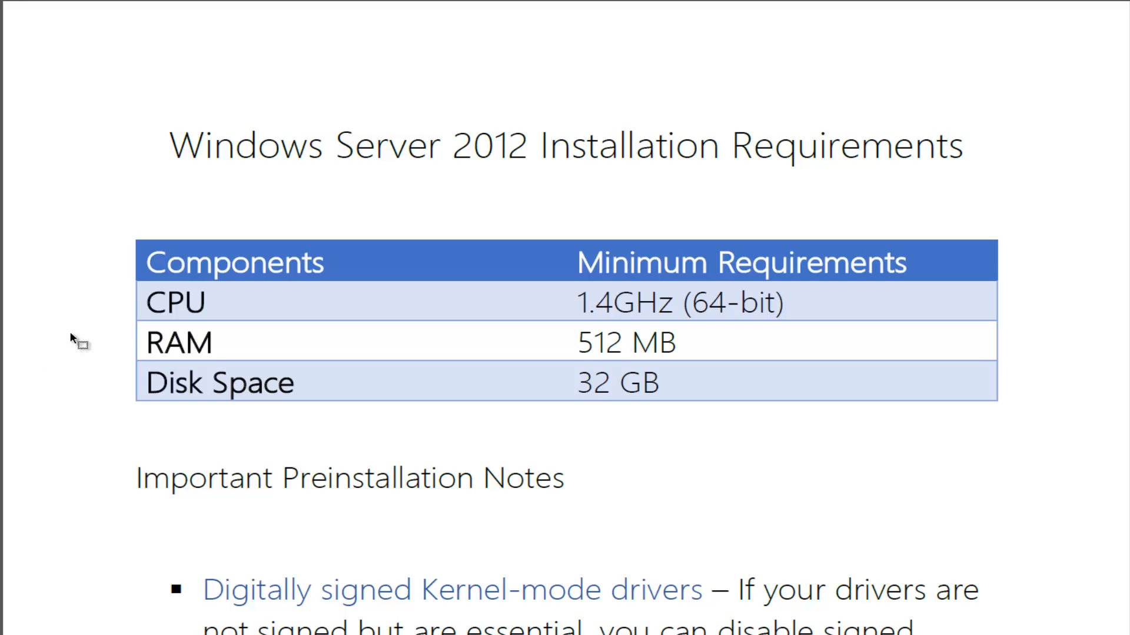
{"action": "left_click", "coordinate": [132, 305]}
{"action": "left_click", "coordinate": [134, 346]}
{"action": "left_click", "coordinate": [147, 380]}
{"action": "scroll", "coordinate": [41, 458], "scroll_direction": "down", "scroll_amount": 2}
{"action": "scroll", "coordinate": [40, 456], "scroll_direction": "down", "scroll_amount": 1}
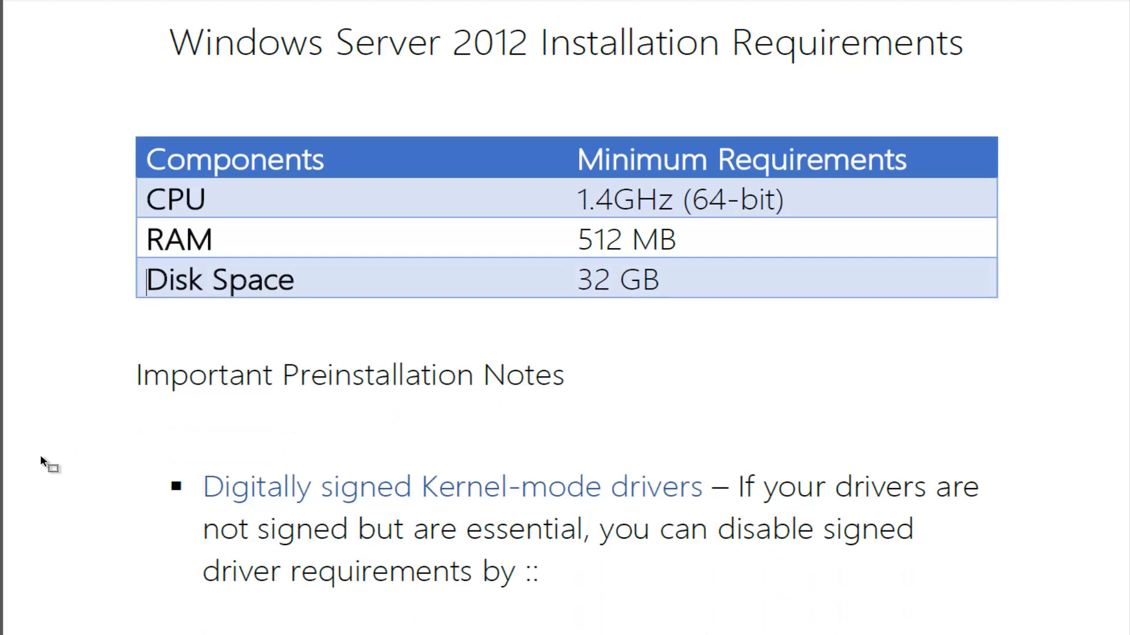